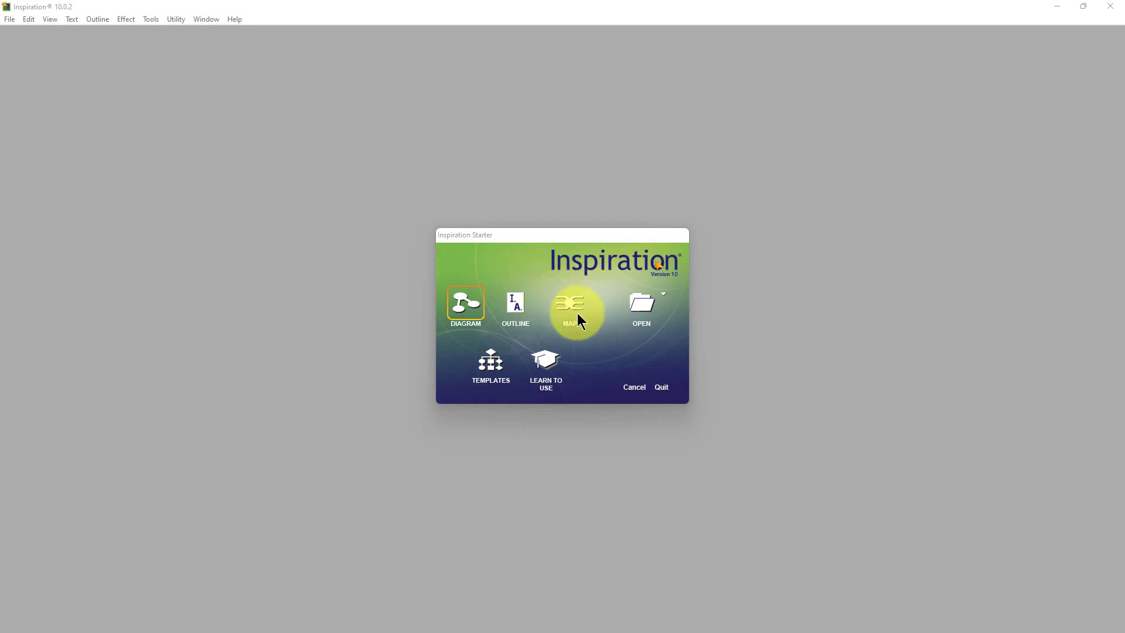
- Start a new diagram and relabel its Main Idea symbol 'Car Company'
click(462, 300)
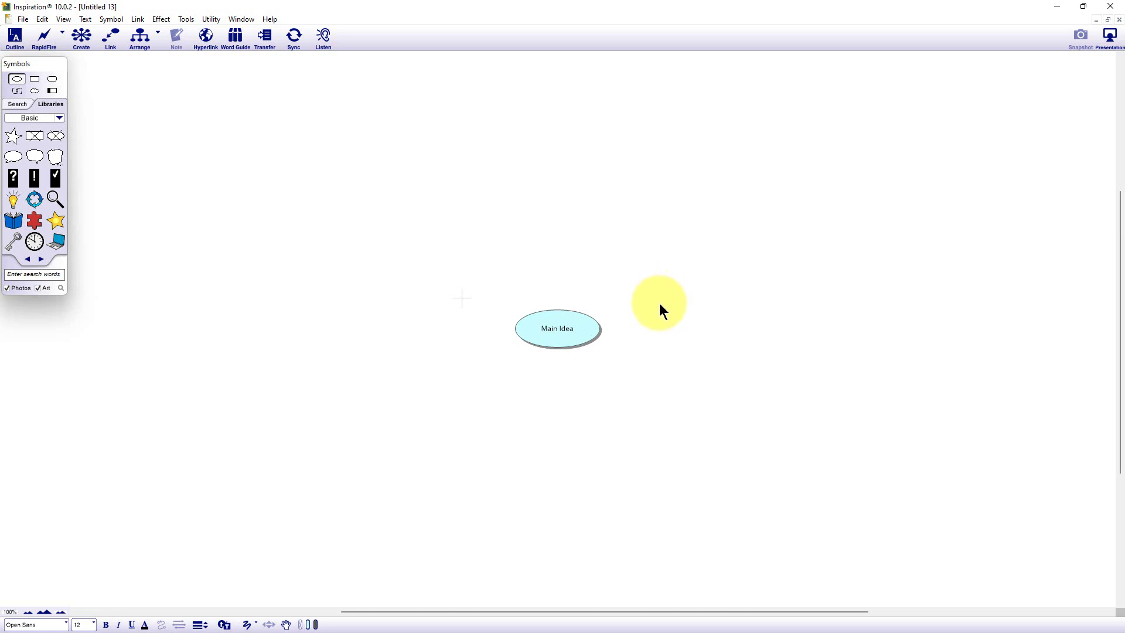
click(579, 326)
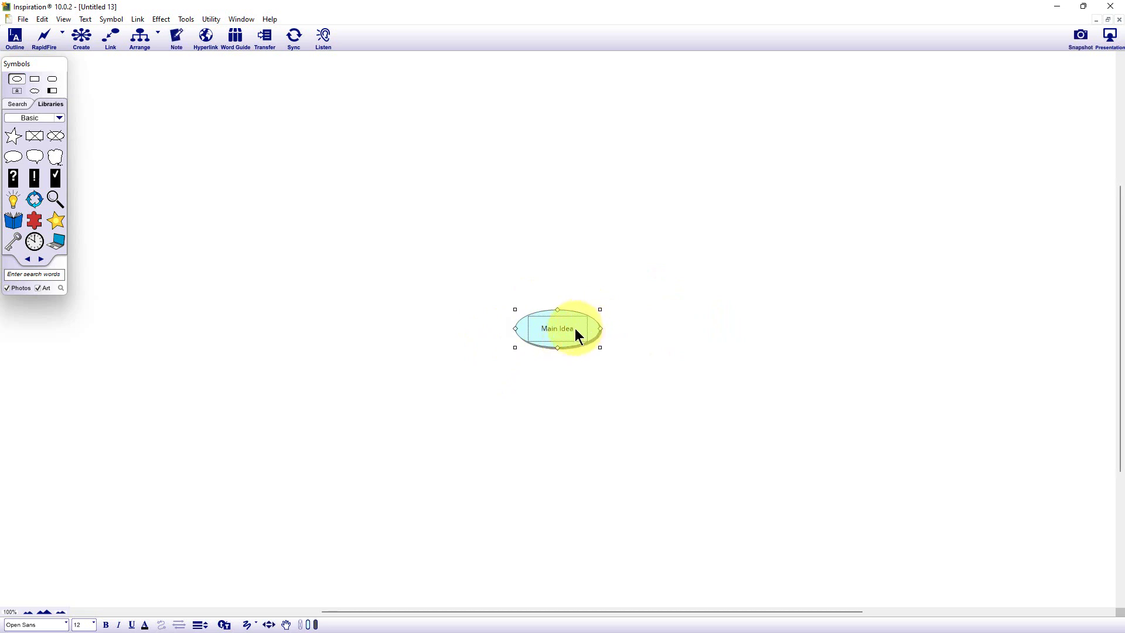
click(577, 327)
key(BackSpace)
key(BackSpace)
key(BackSpace)
key(BackSpace)
key(BackSpace)
key(BackSpace)
key(BackSpace)
key(BackSpace)
key(BackSpace)
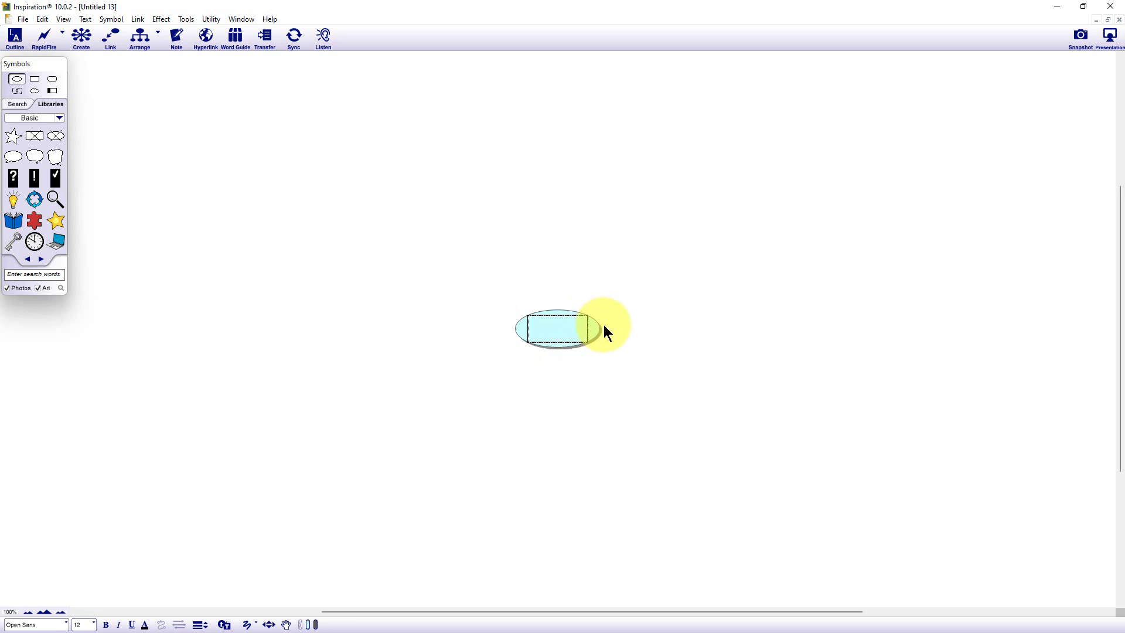
text(Car Company)
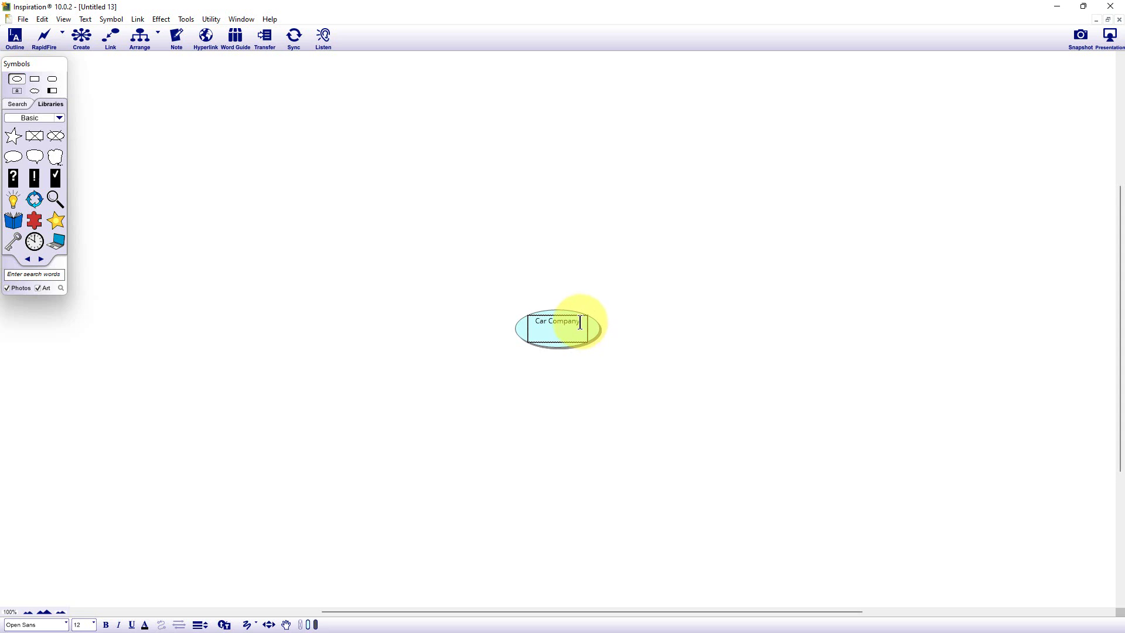
- With RapidFire linking on, add linked ideas Admin, Support and Operations to Car Company
click(61, 32)
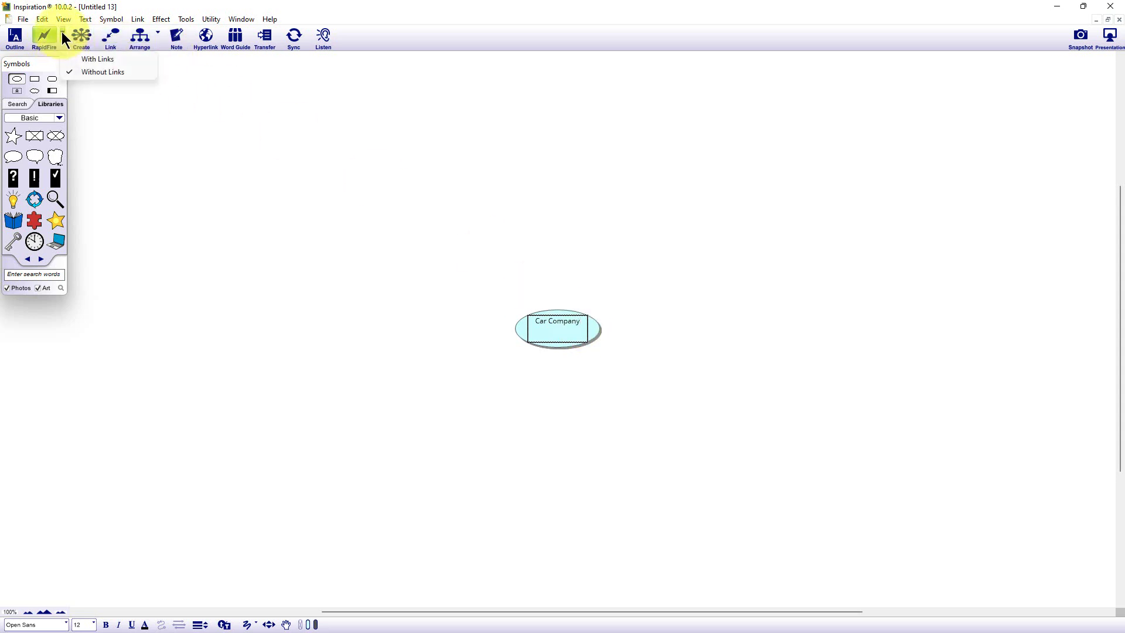
click(75, 61)
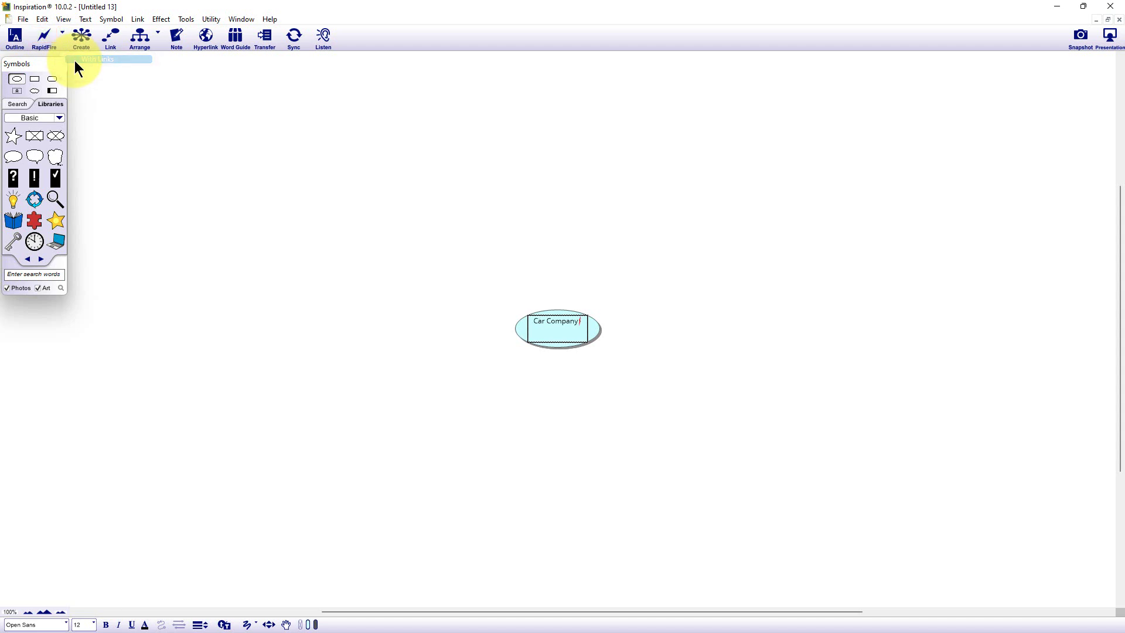
click(61, 33)
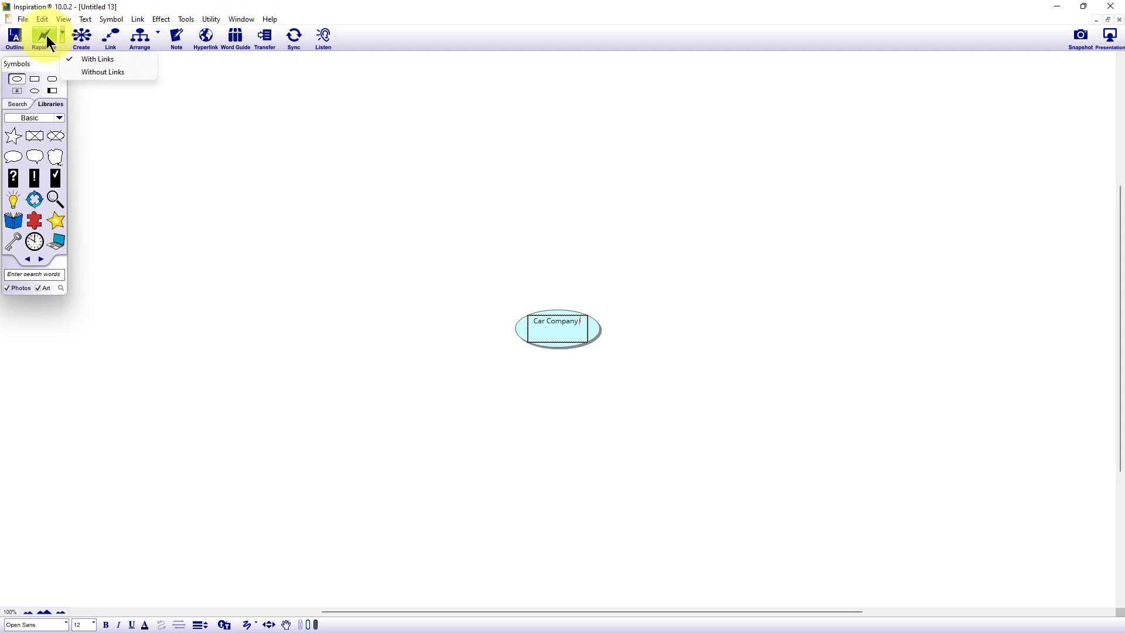
click(95, 72)
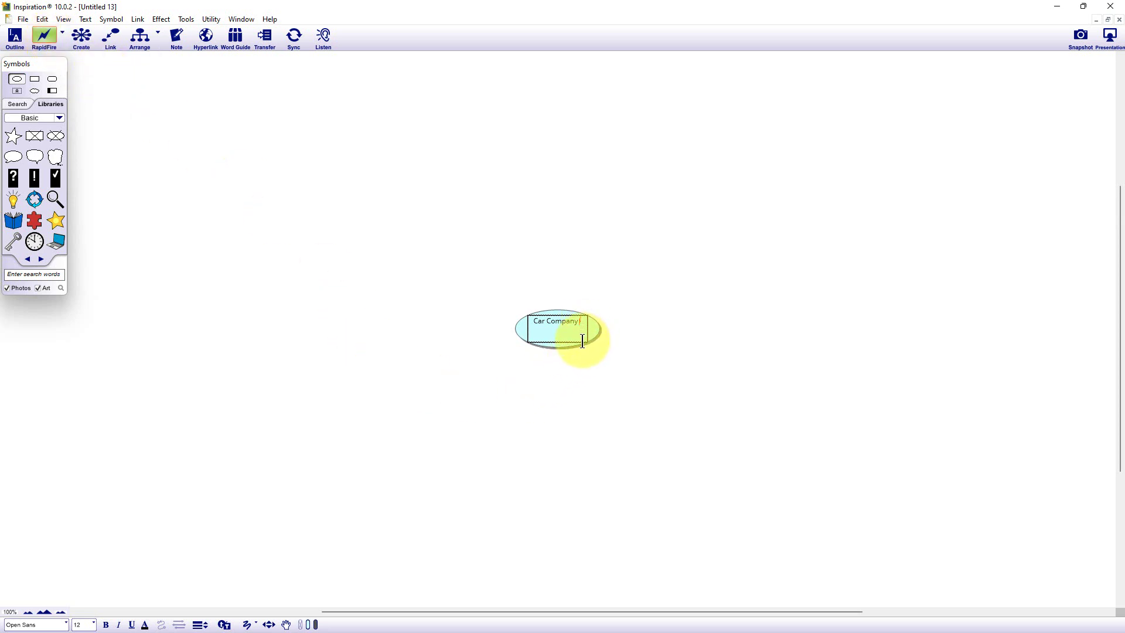
text(Admin/)
key(Return)
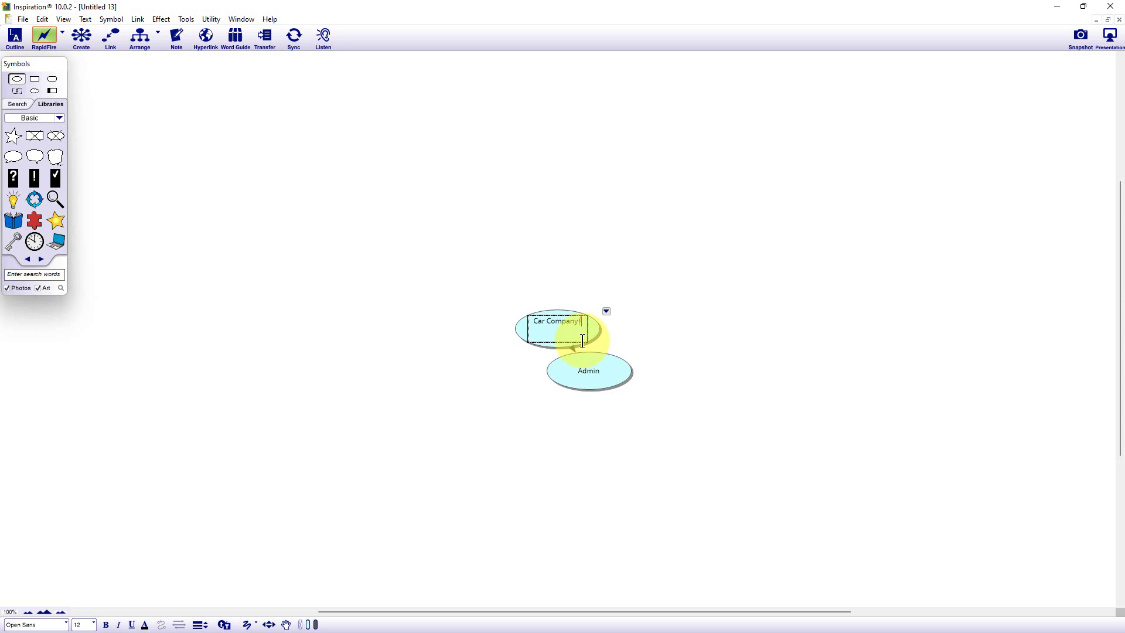
text(Support)
key(Return)
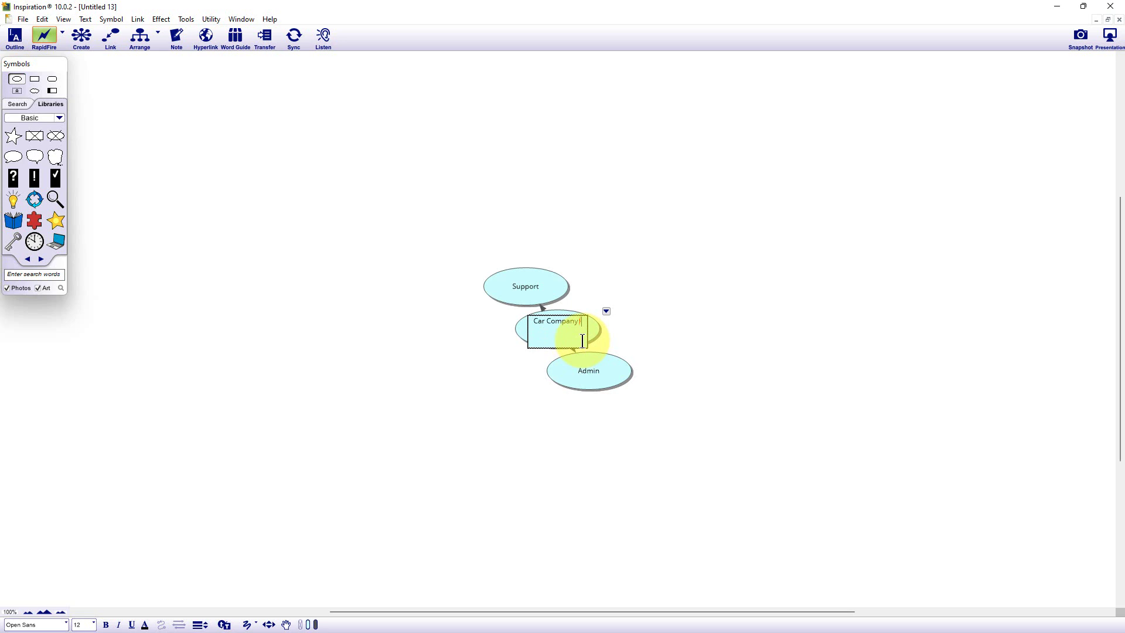
text(Operations)
key(Return)
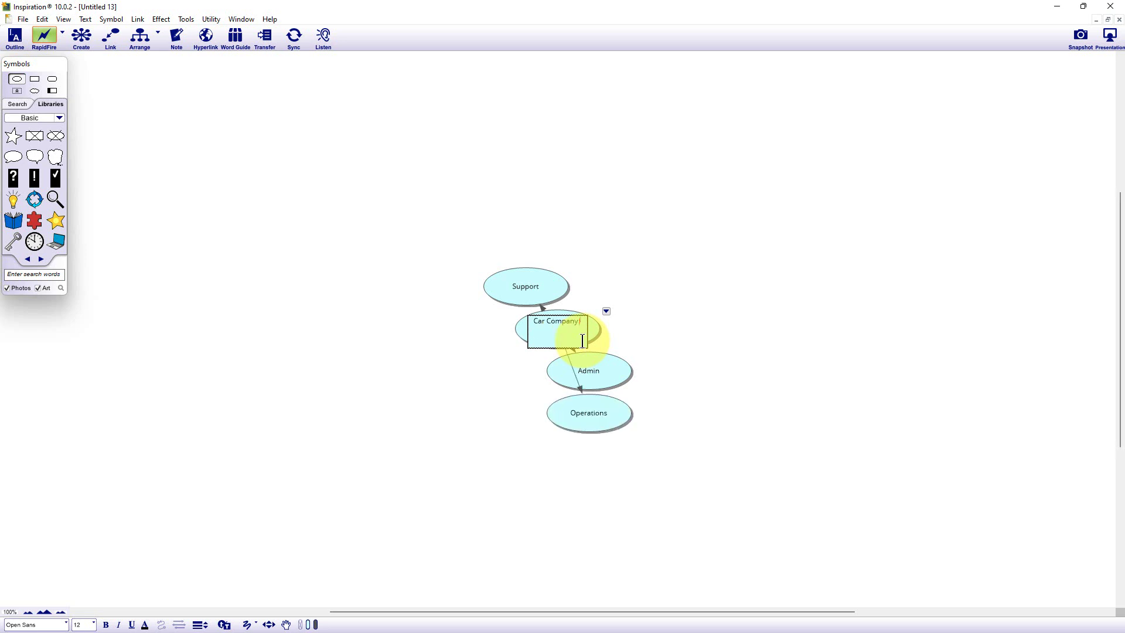
- Spread the ideas out: Operations above, Admin right, Support down-left of Car Company
drag(602, 416, 459, 403)
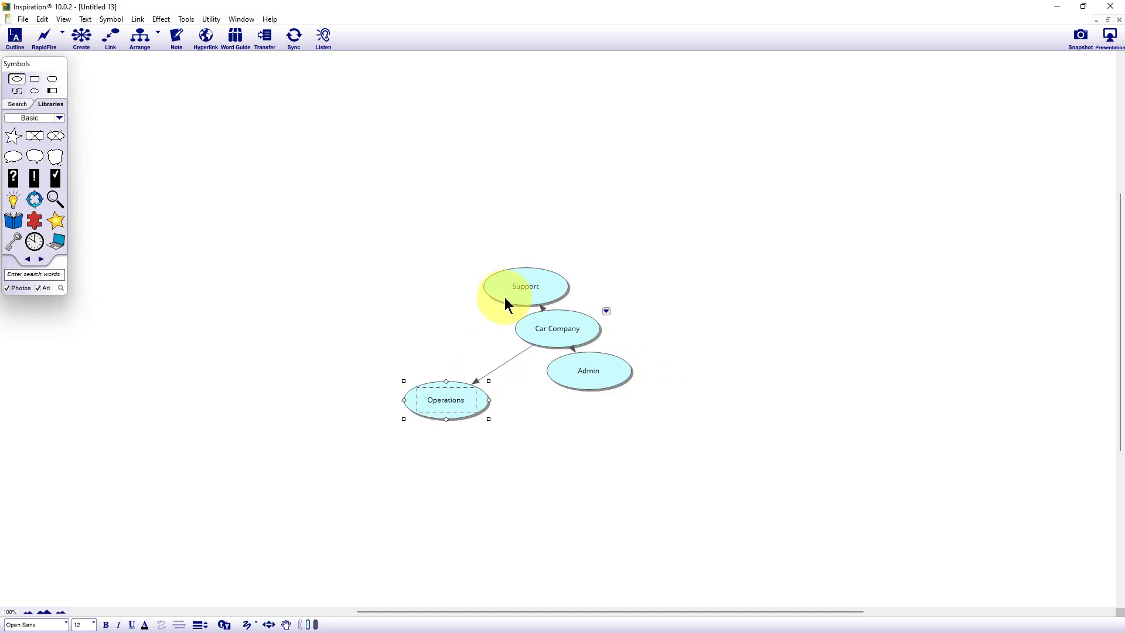
drag(504, 297, 489, 235)
drag(602, 377, 746, 400)
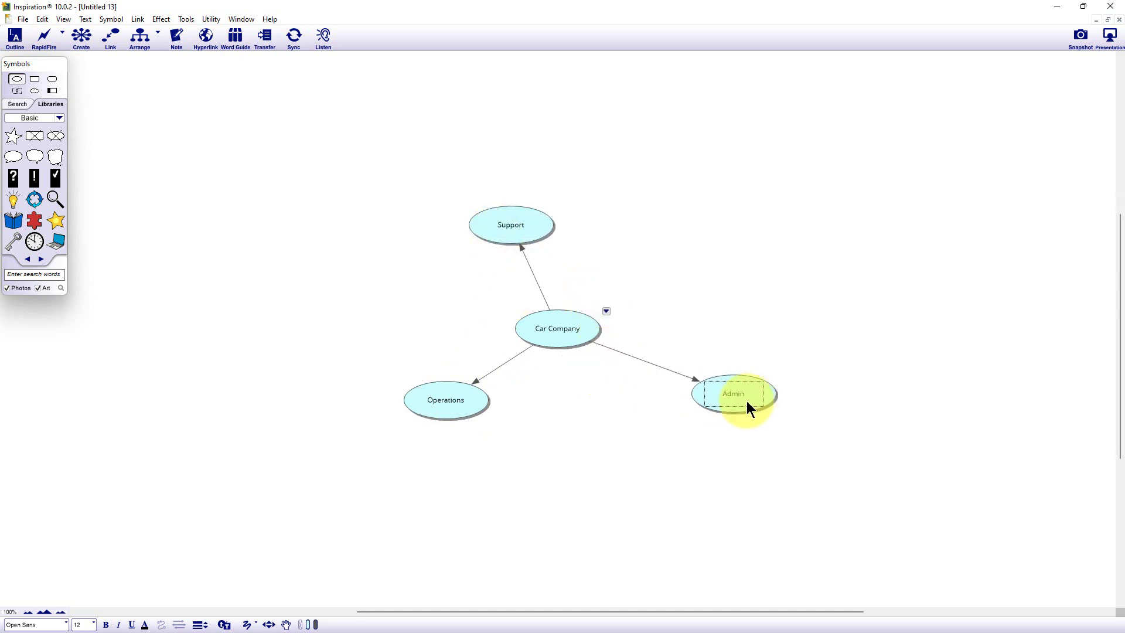
drag(452, 400, 405, 388)
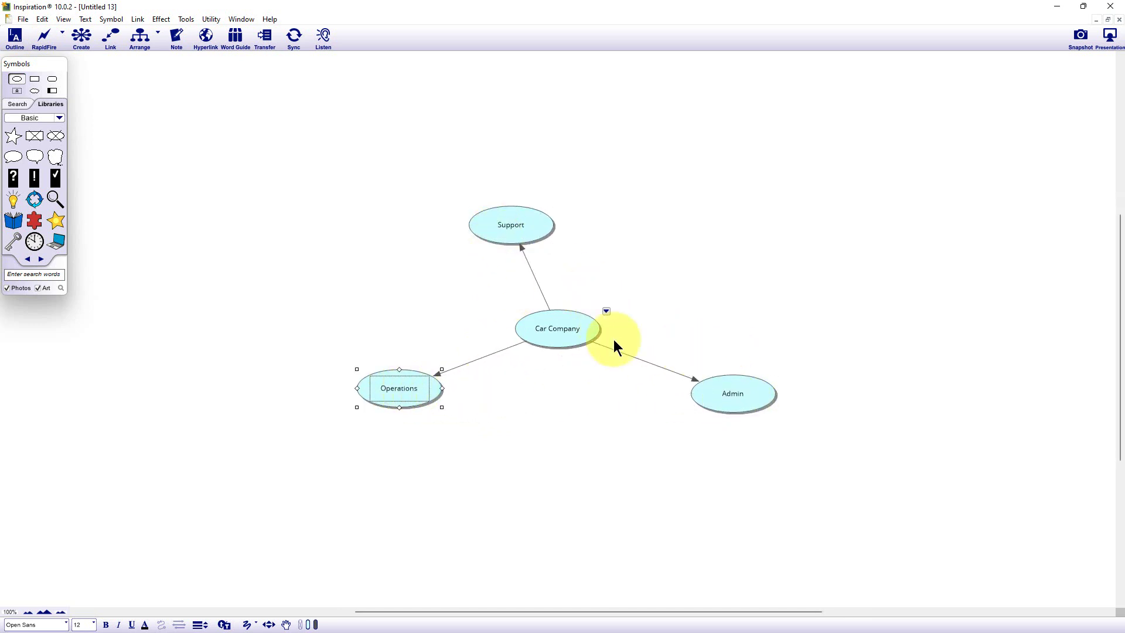
drag(515, 224, 495, 431)
drag(419, 386, 553, 206)
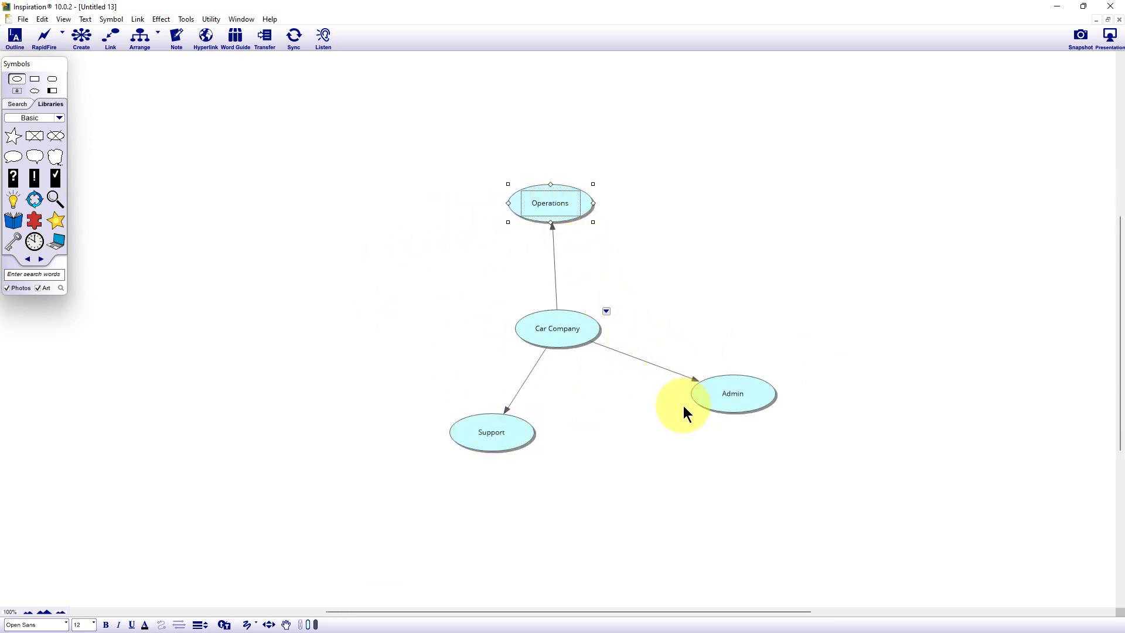
drag(490, 438, 441, 429)
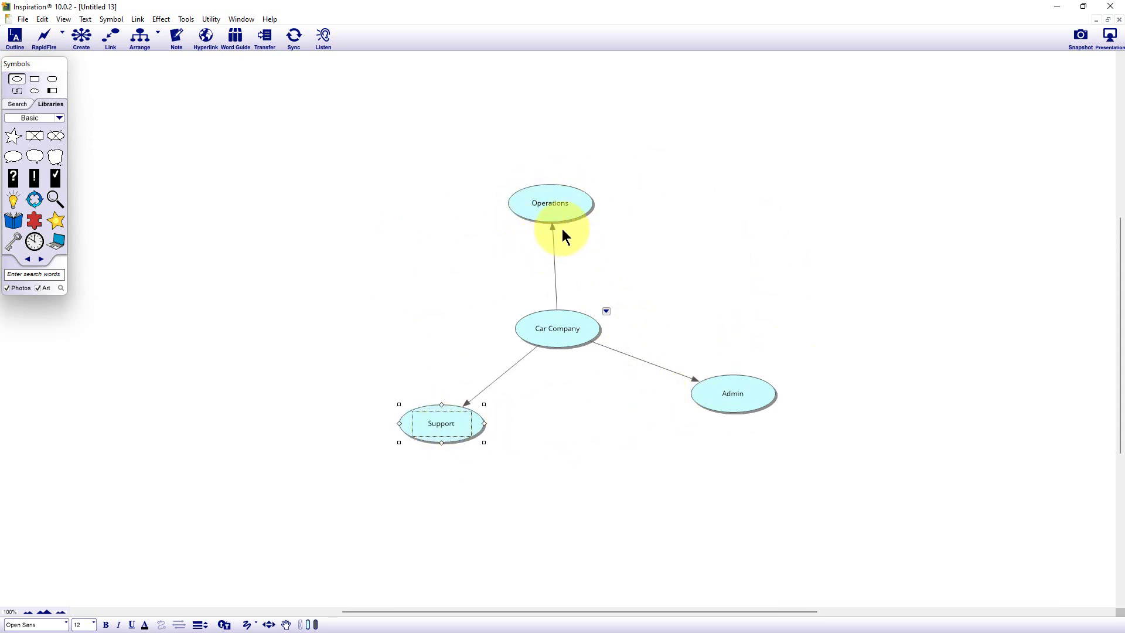
- From Operations, add linked R&D and Manufacturing, placing Manufacturing up-left and R&D up-right
click(570, 204)
click(572, 205)
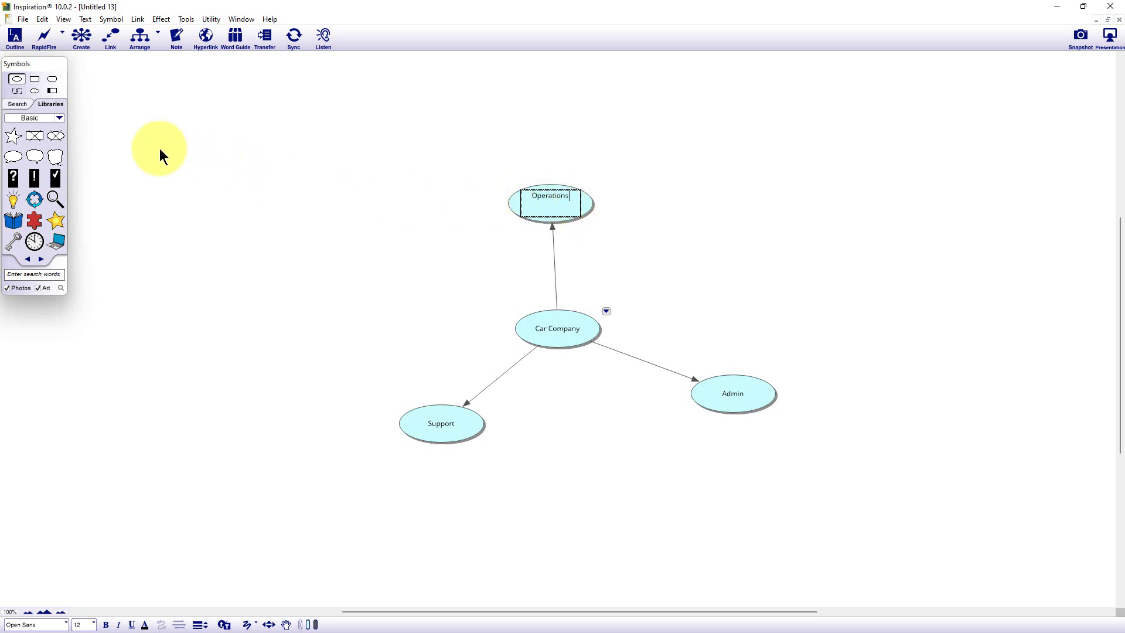
click(45, 36)
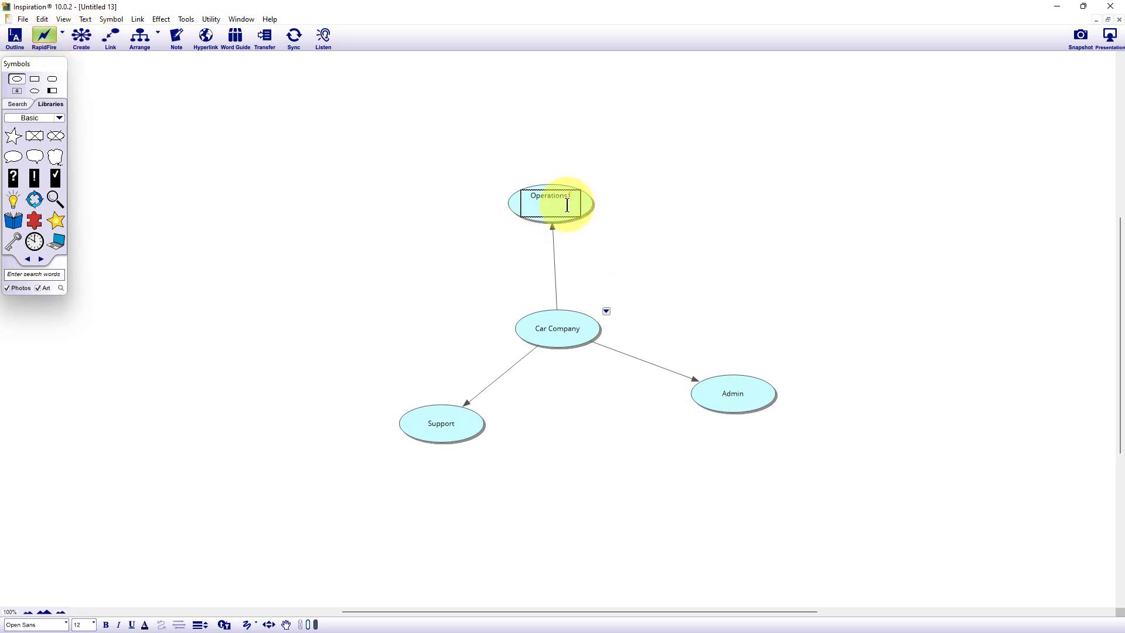
text(R&D)
key(Return)
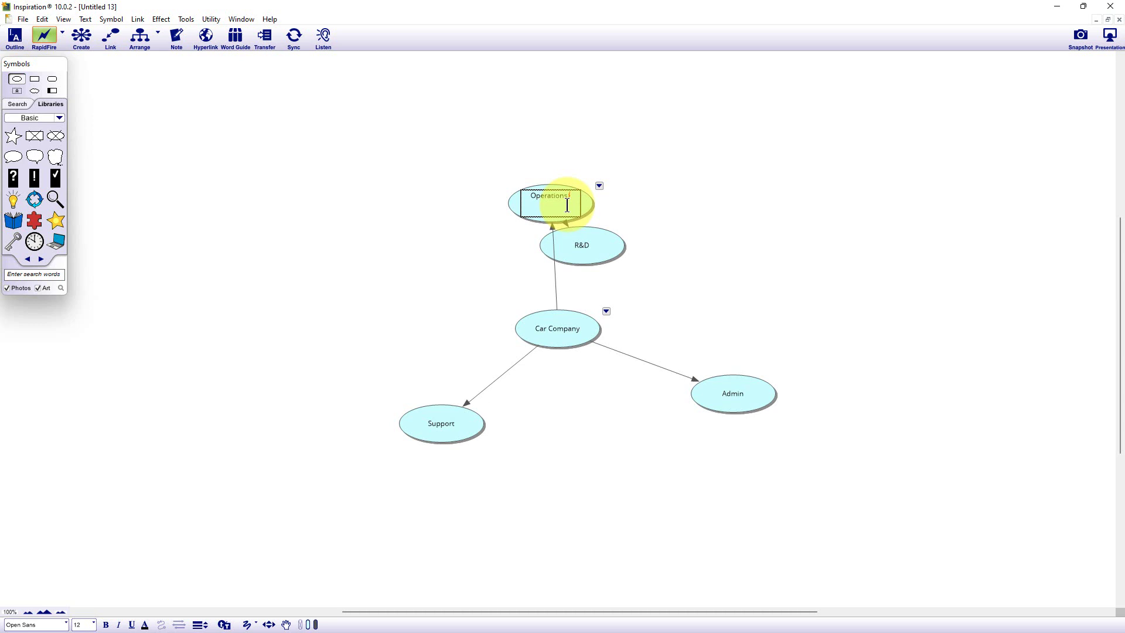
text(Manufacturing)
key(Return)
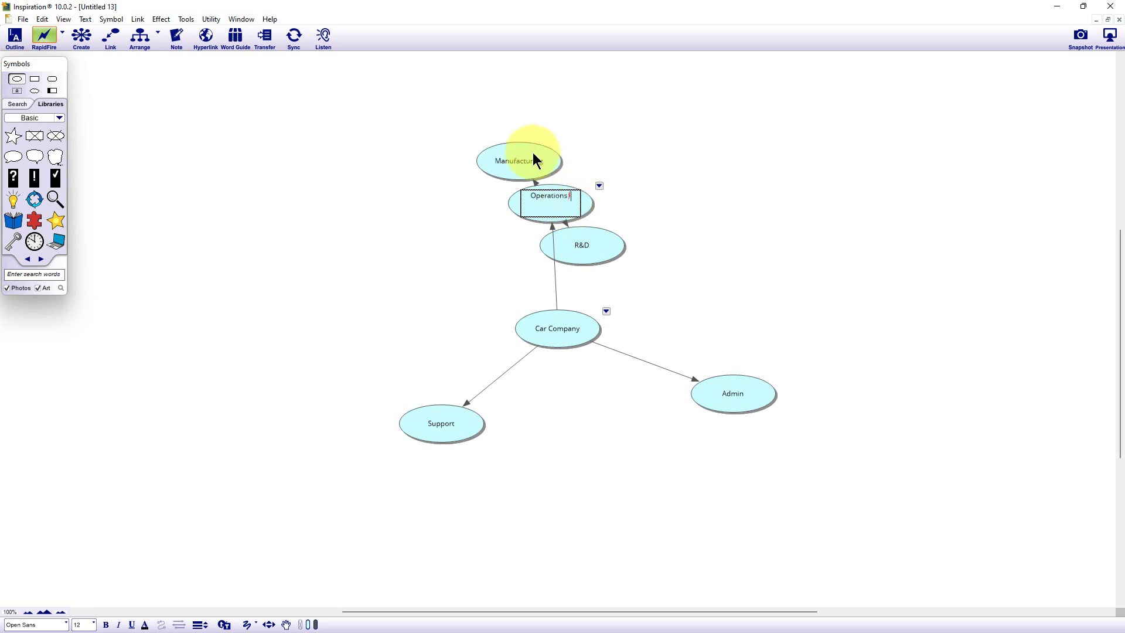
drag(532, 152, 449, 131)
drag(586, 242, 639, 137)
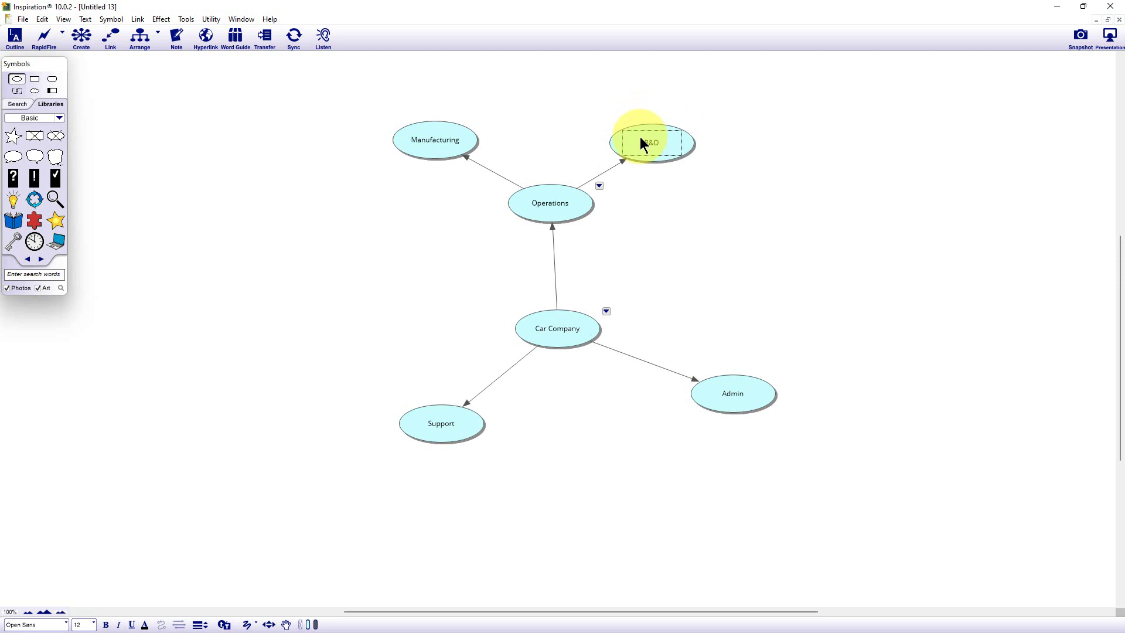
- From Support, add linked ideas IT and Facilities using RapidFire
click(451, 430)
click(455, 429)
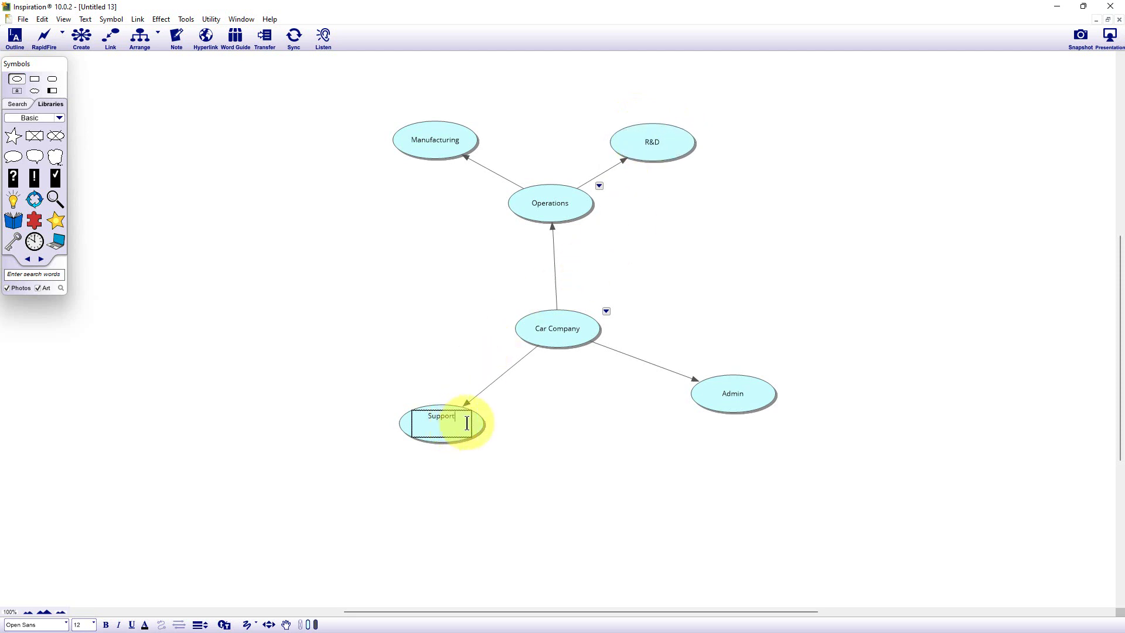
text(IT)
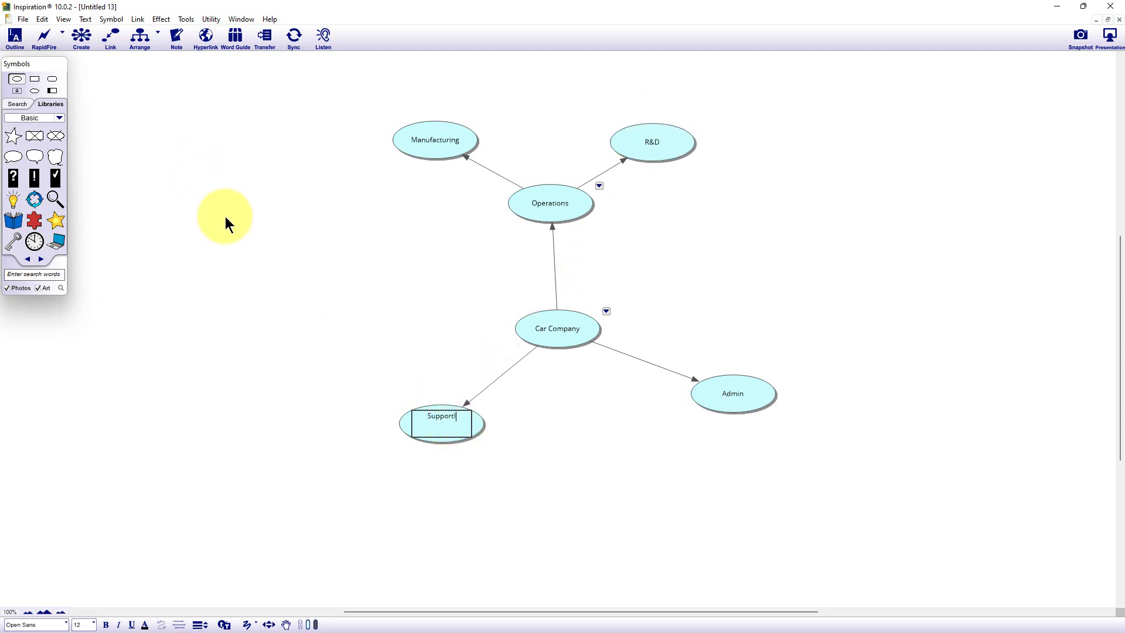
key(BackSpace)
key(BackSpace)
click(42, 37)
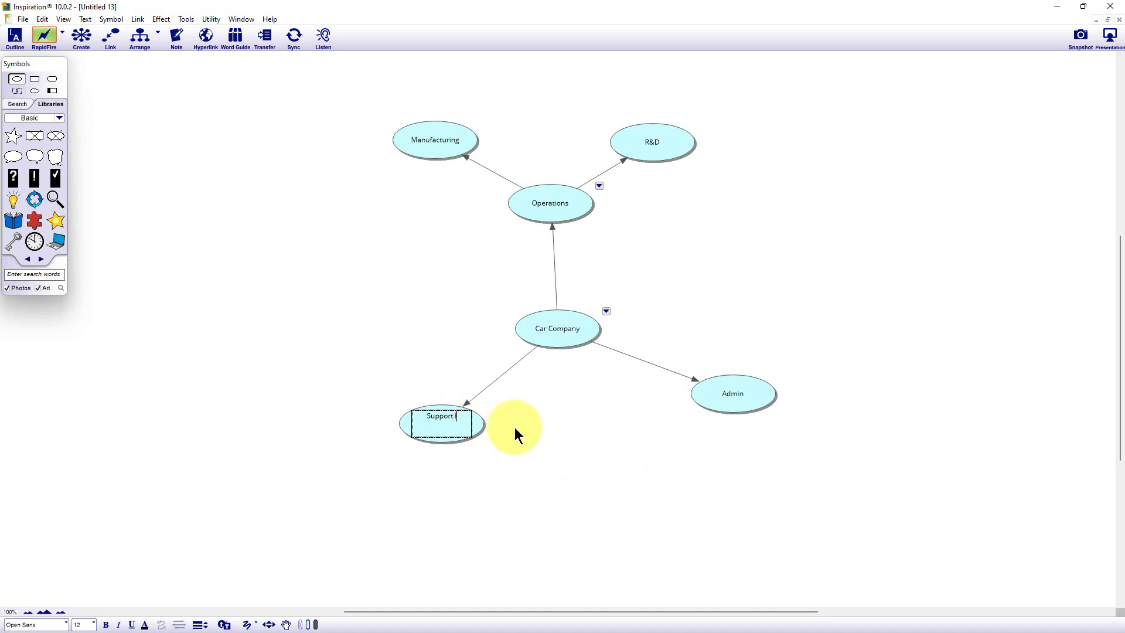
text(IT)
key(Return)
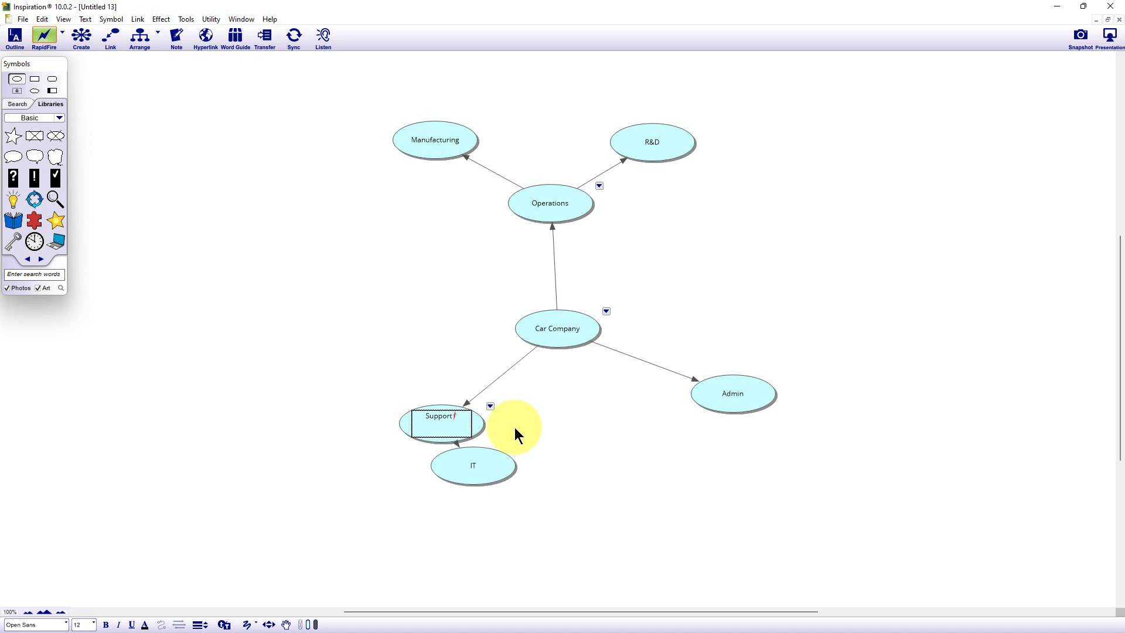
text(Facilities)
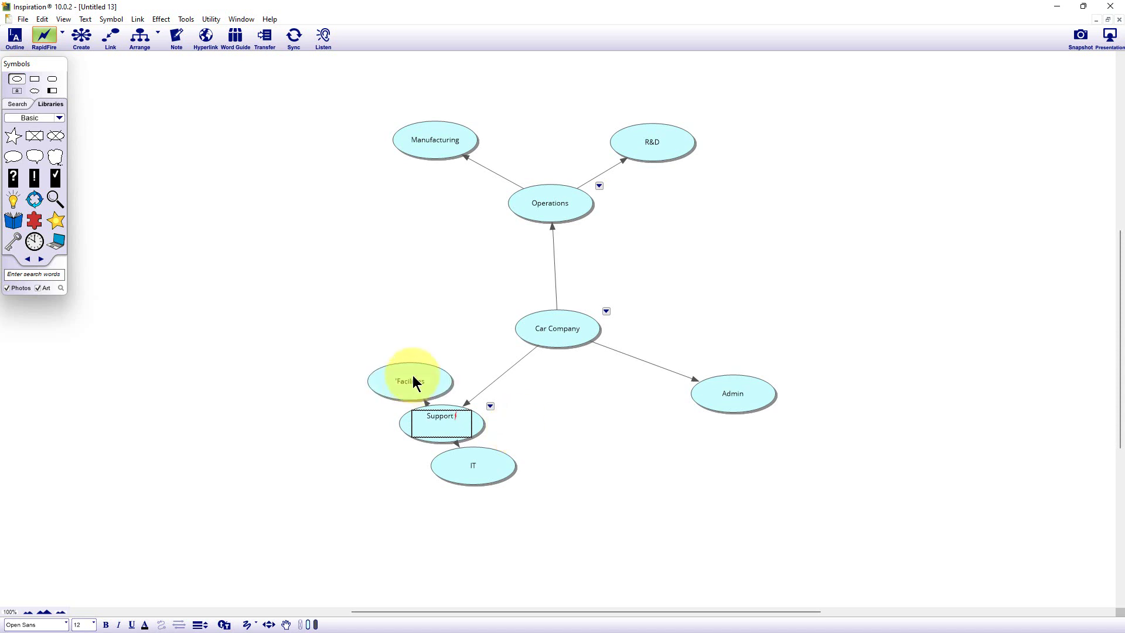
- Correct the Facilities label, then place IT below Support and Facilities to its left
click(405, 375)
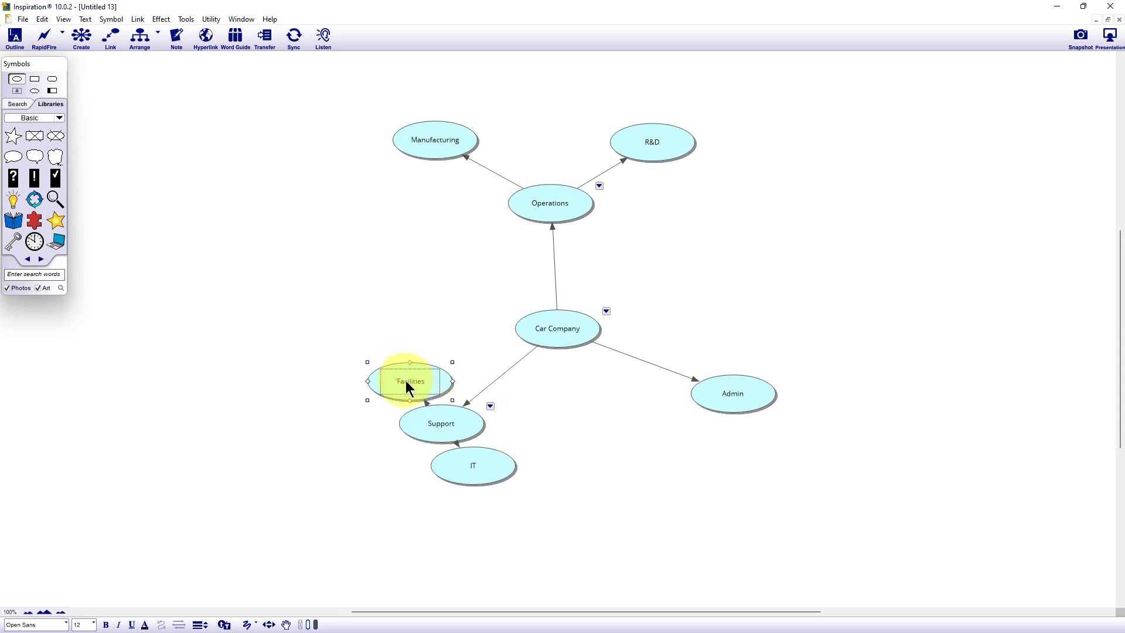
click(398, 380)
key(BackSpace)
text(F)
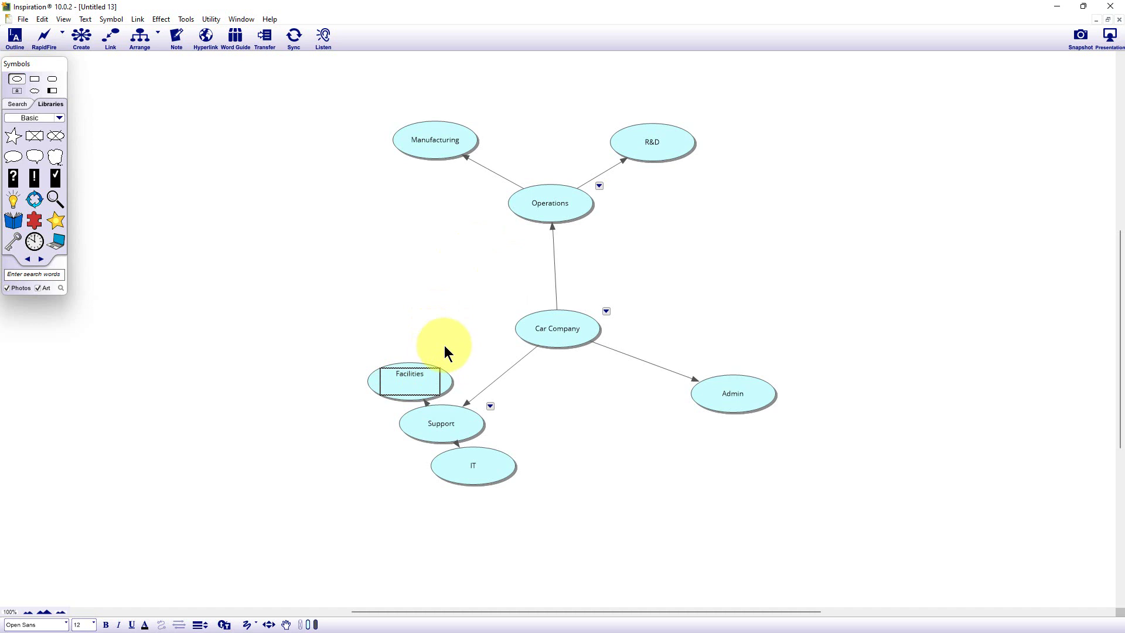
click(463, 375)
drag(410, 377, 365, 369)
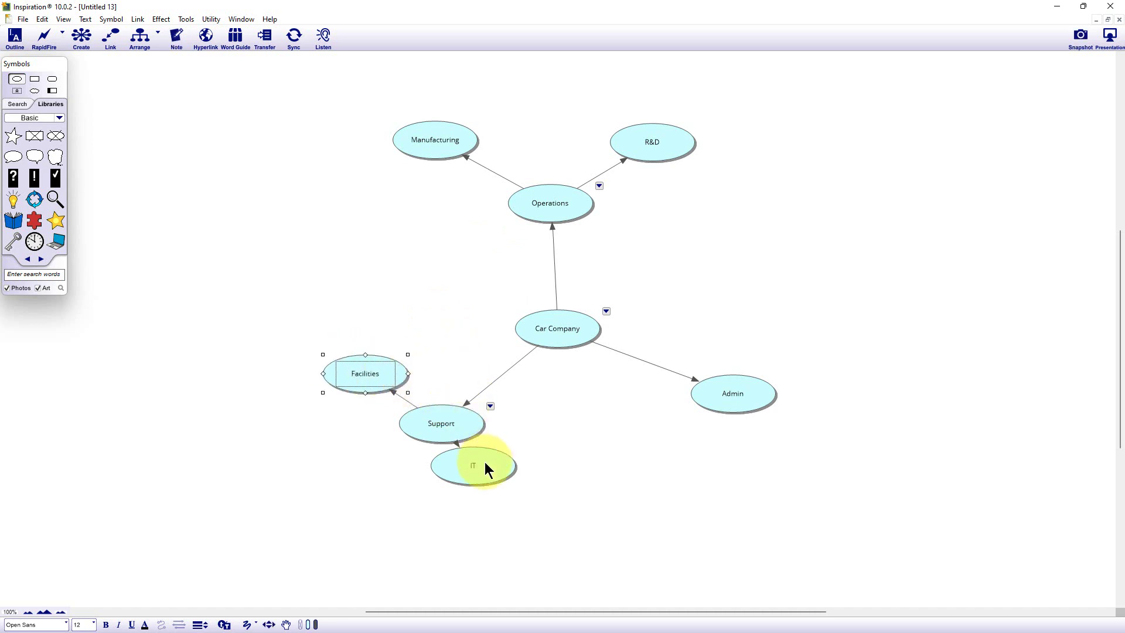
drag(455, 468, 429, 523)
drag(357, 382, 310, 402)
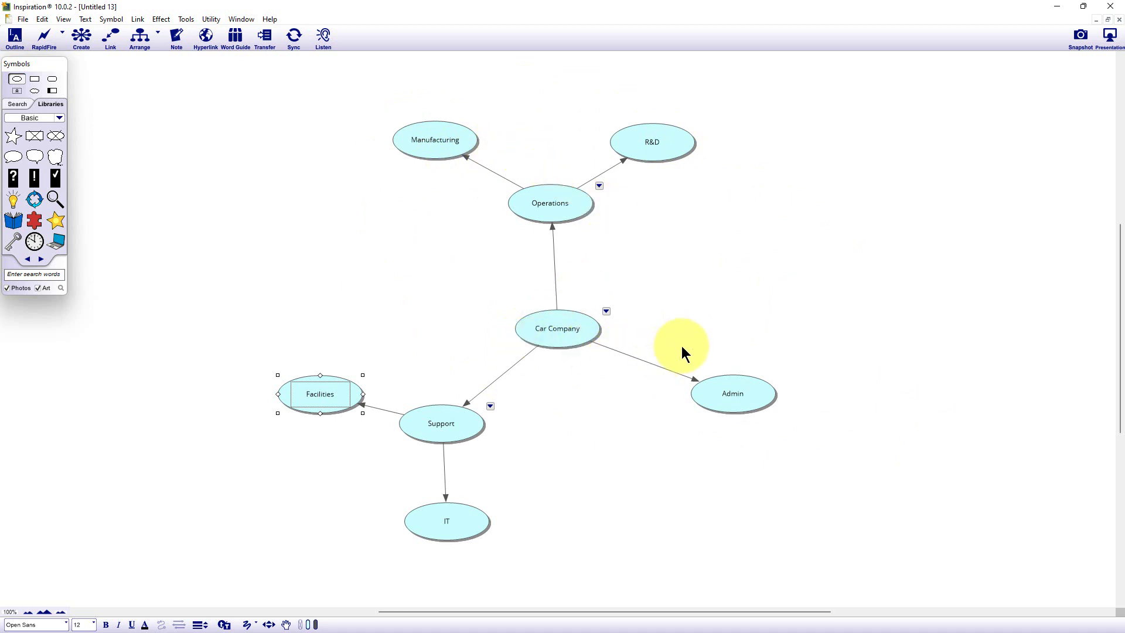
- Try several shapes on Car Company and settle on the filled rectangle with a dark side bar
click(560, 346)
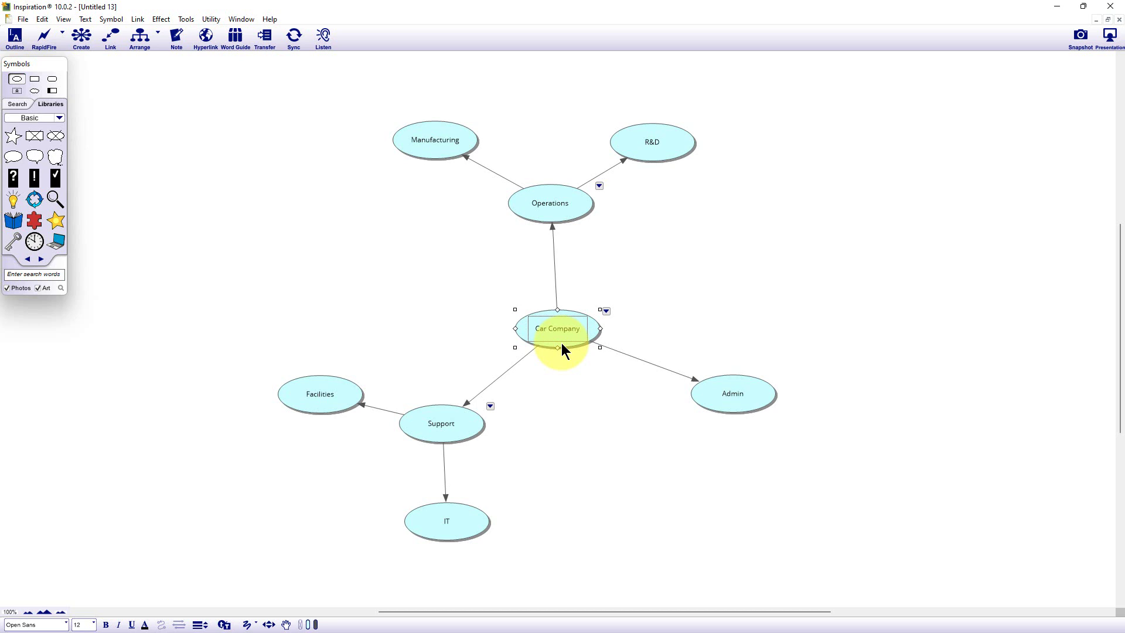
click(35, 83)
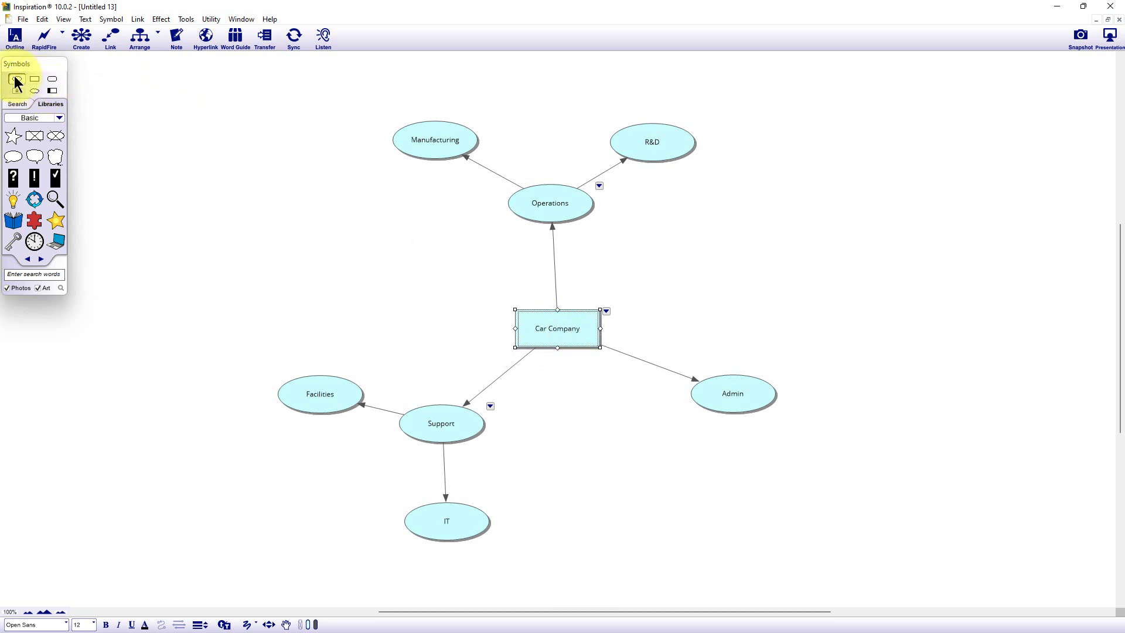
click(58, 79)
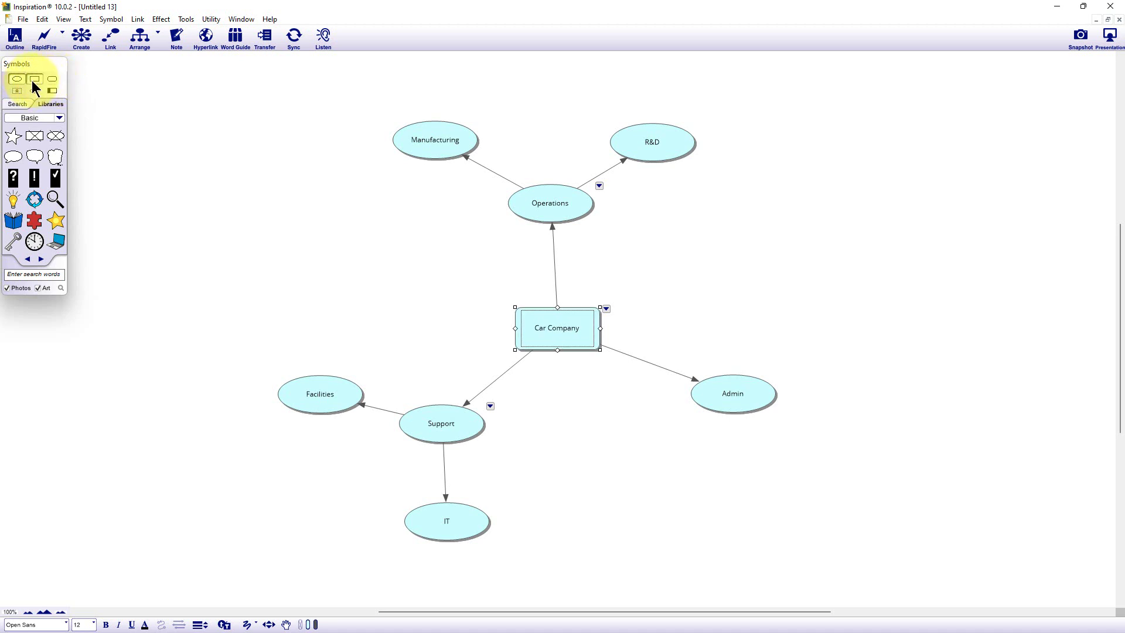
click(32, 80)
click(53, 80)
click(33, 92)
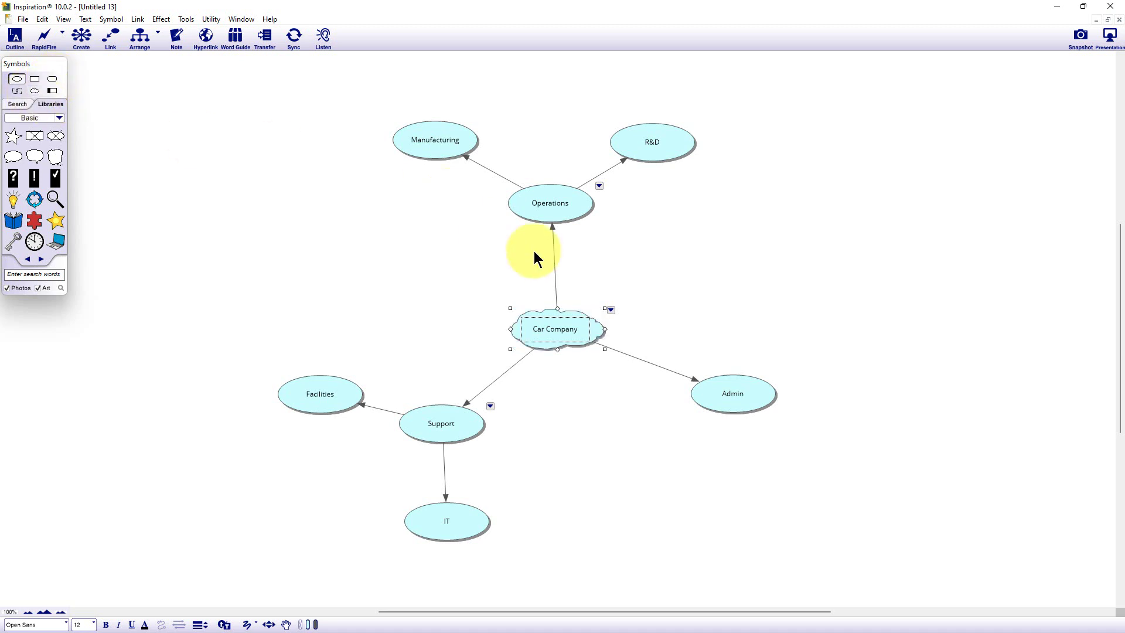
click(52, 91)
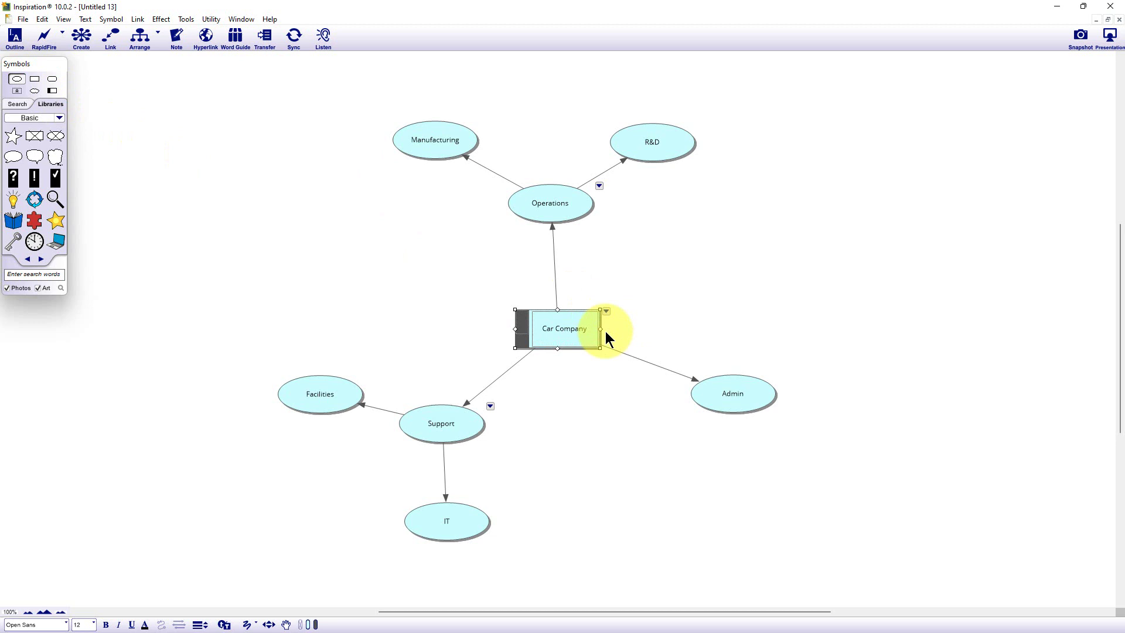
click(16, 91)
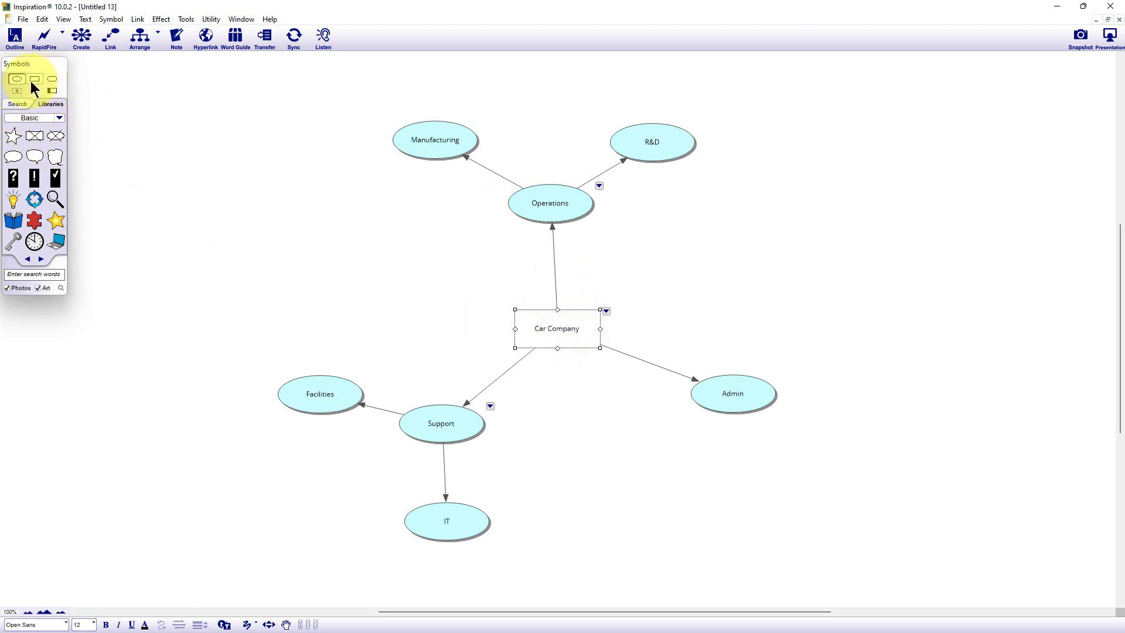
click(52, 91)
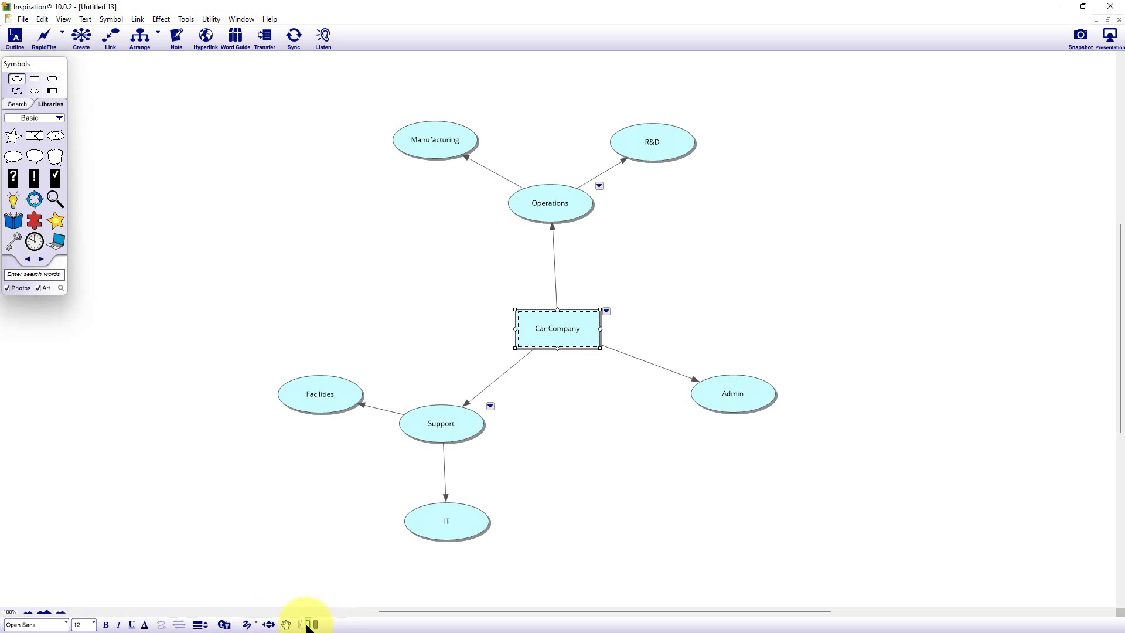
- Fill the Car Company box peach with a red outline, testing border thickness, then deselect it
click(308, 625)
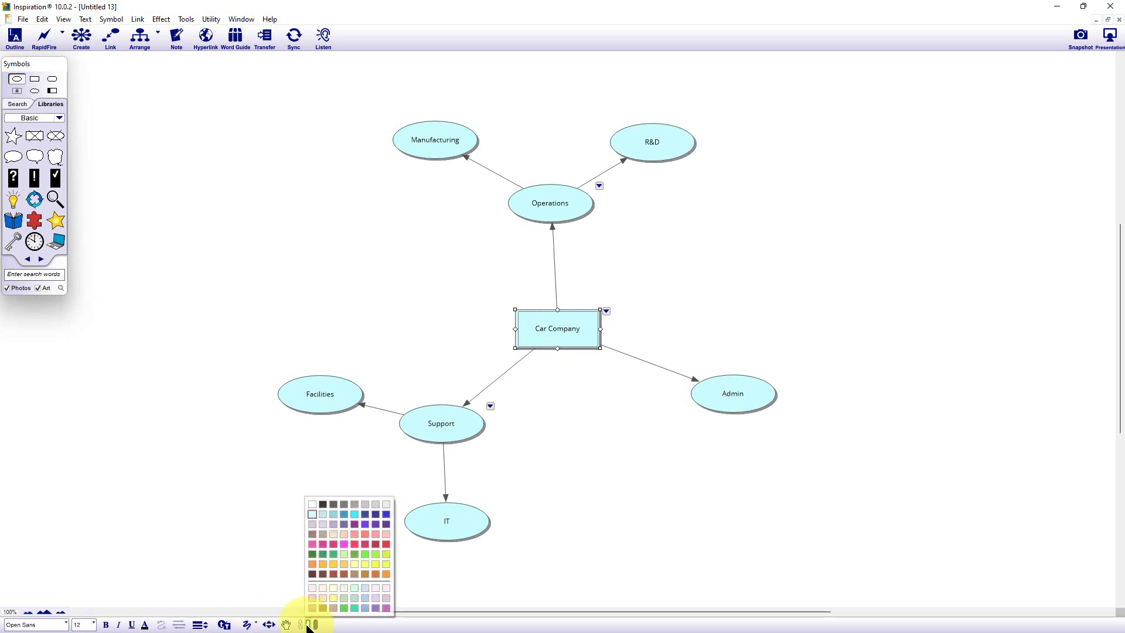
click(334, 534)
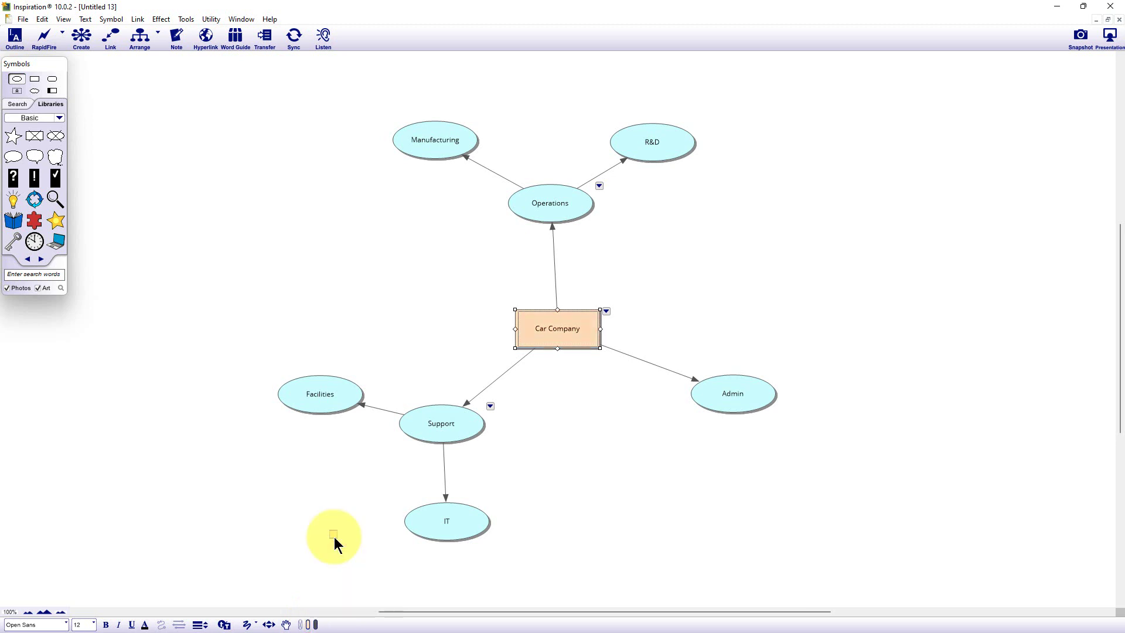
click(316, 624)
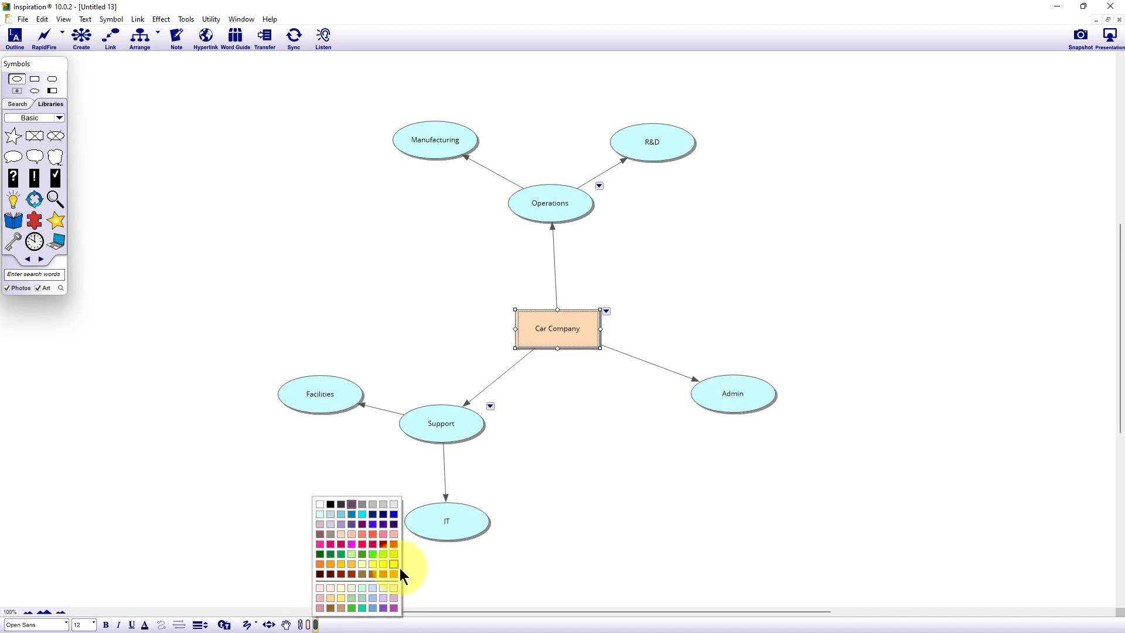
click(361, 545)
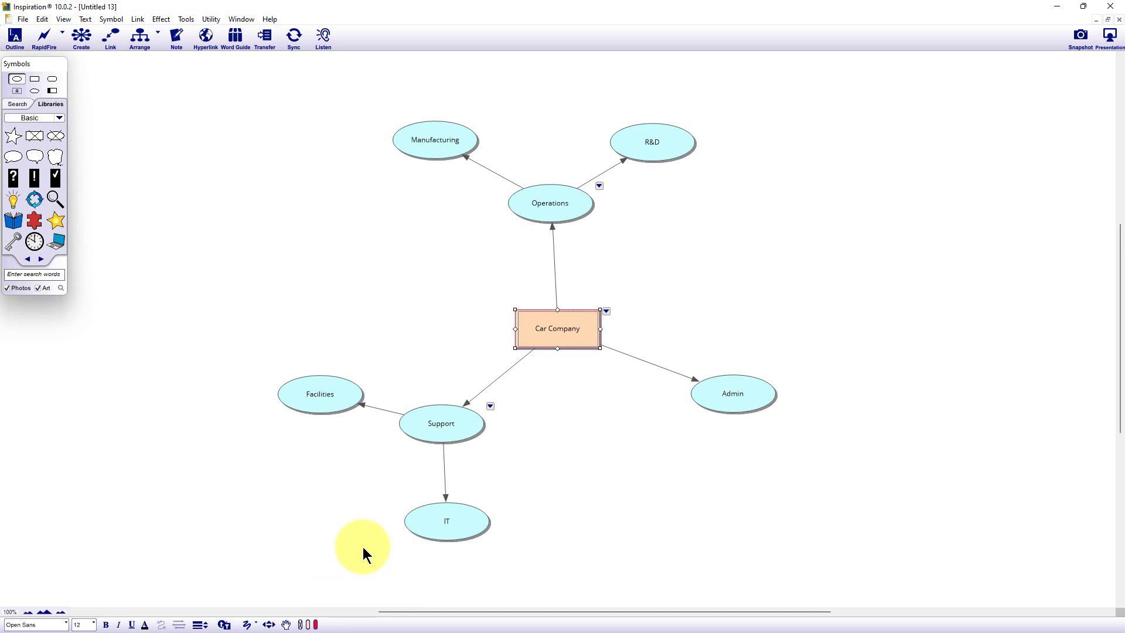
click(206, 625)
click(207, 626)
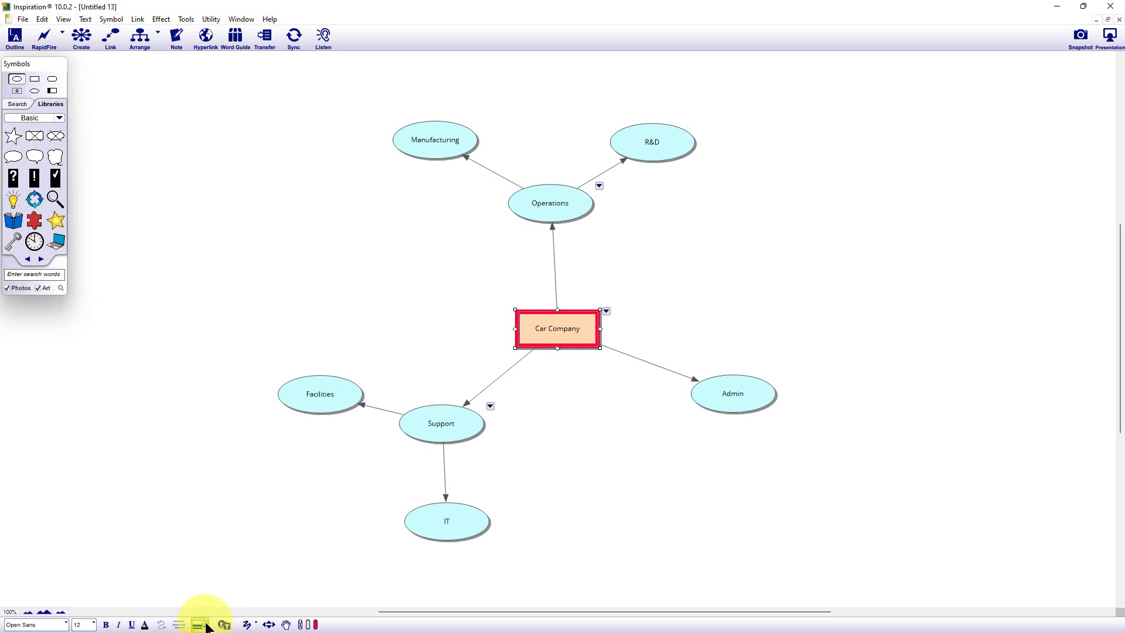
click(206, 625)
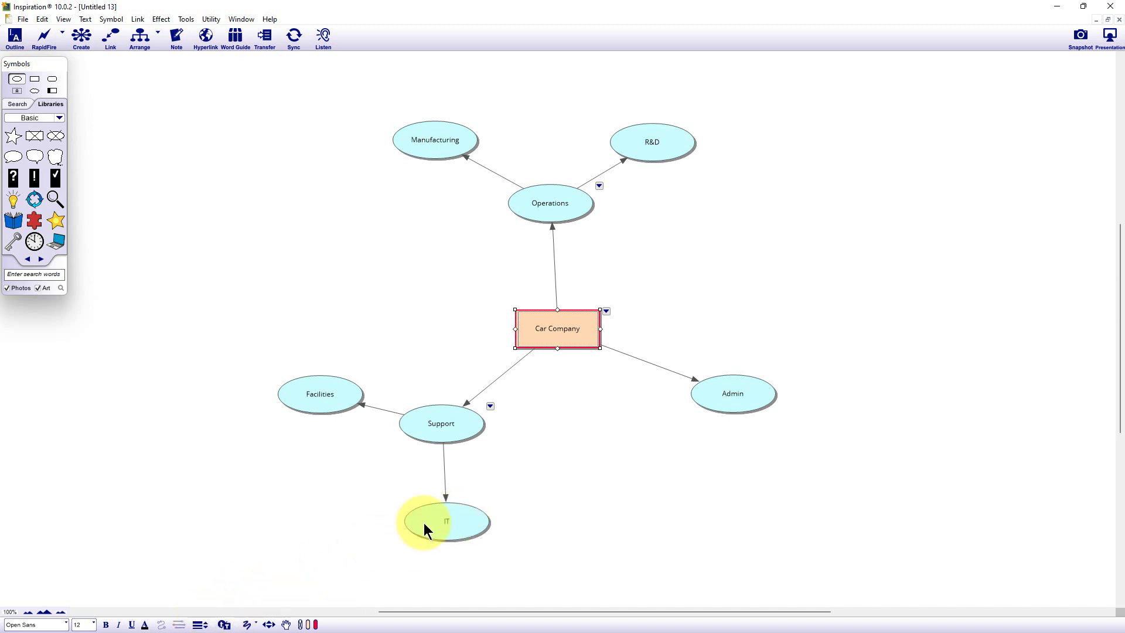
click(660, 279)
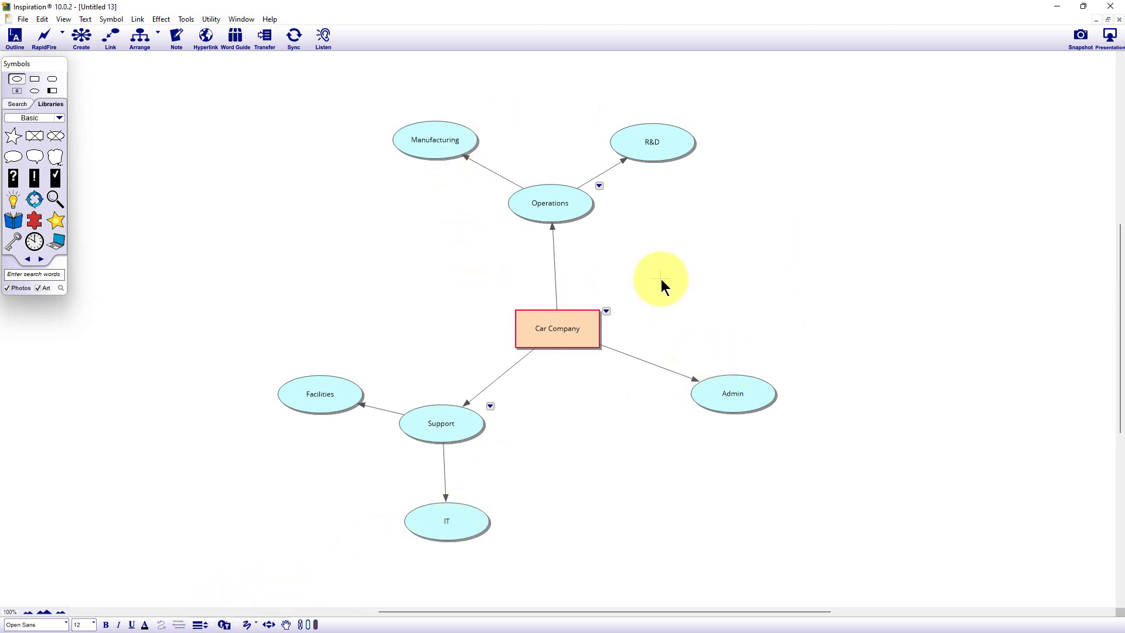
click(553, 230)
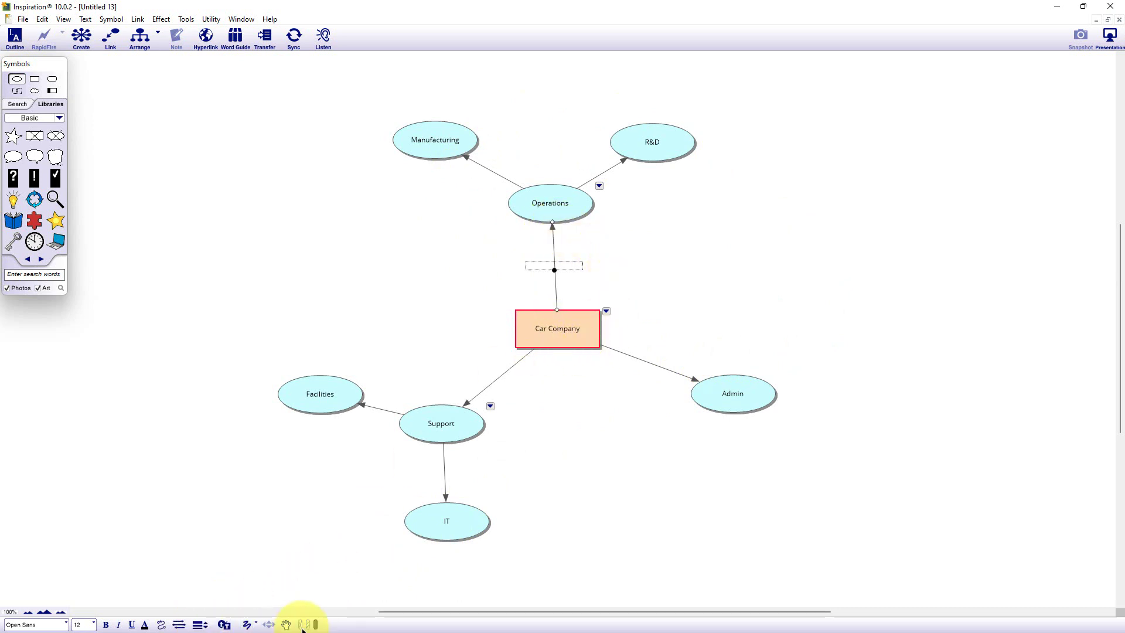
click(203, 626)
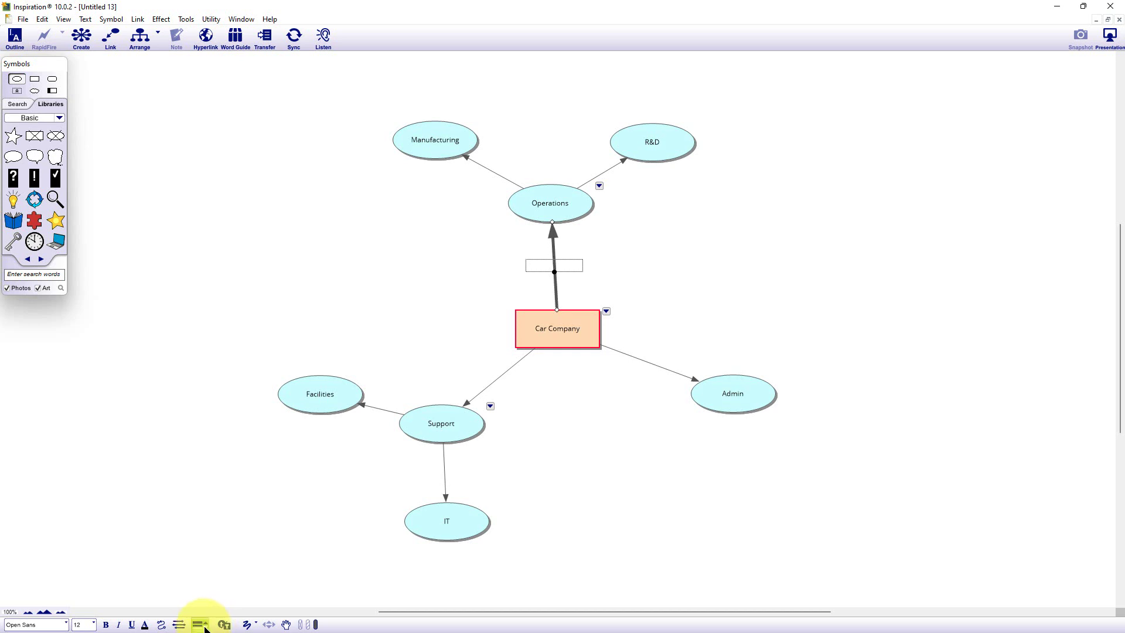
click(204, 626)
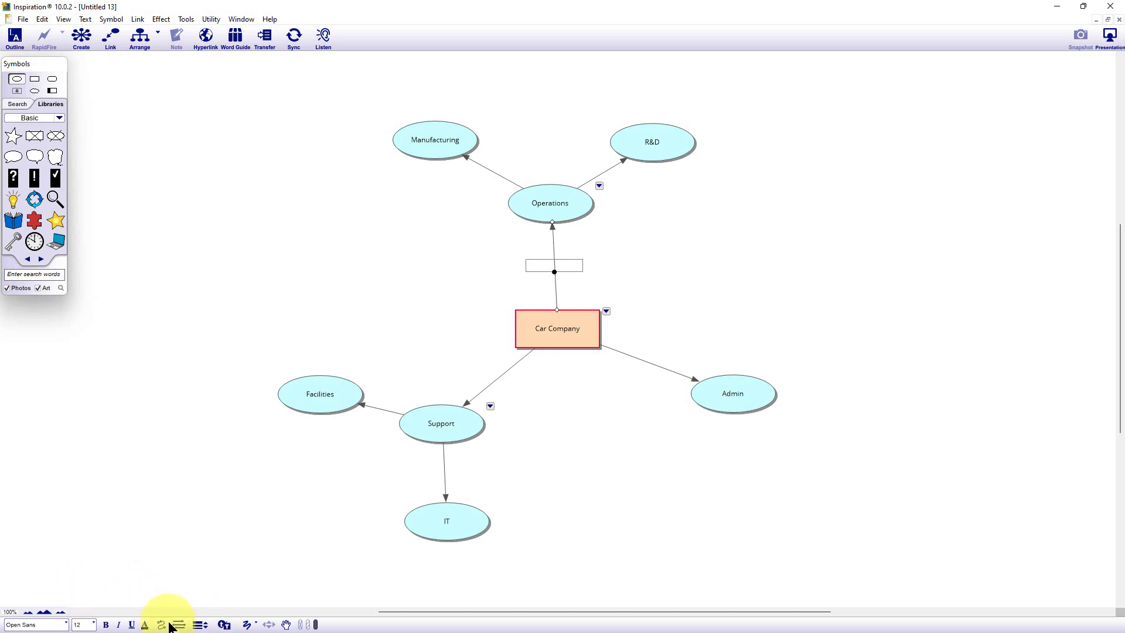
click(183, 627)
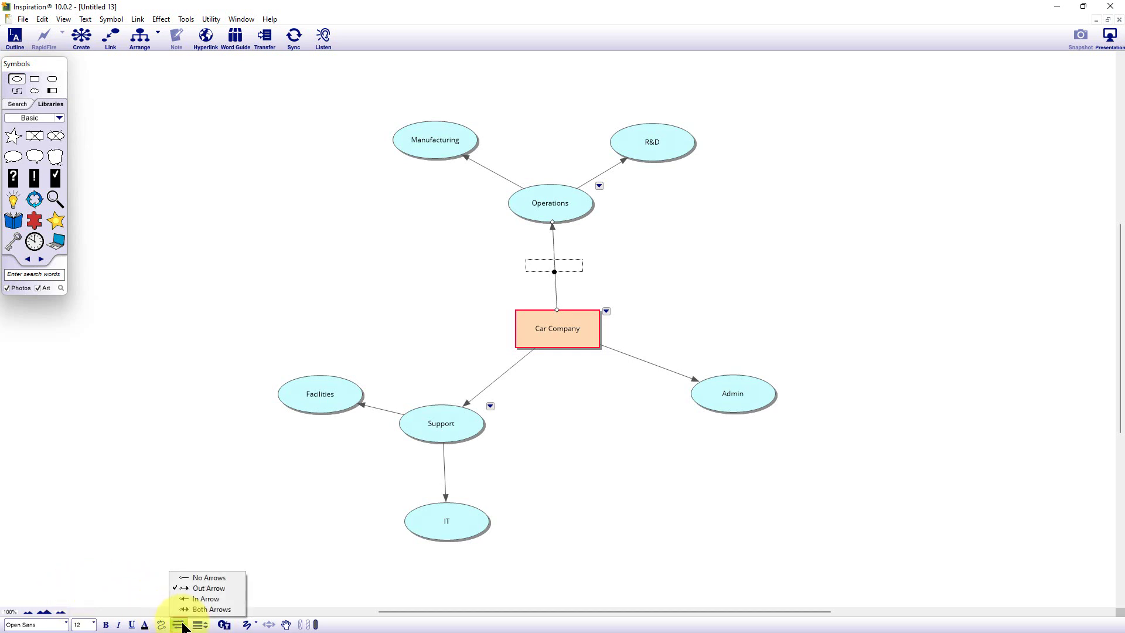
click(202, 579)
click(186, 629)
click(209, 605)
click(182, 625)
click(211, 611)
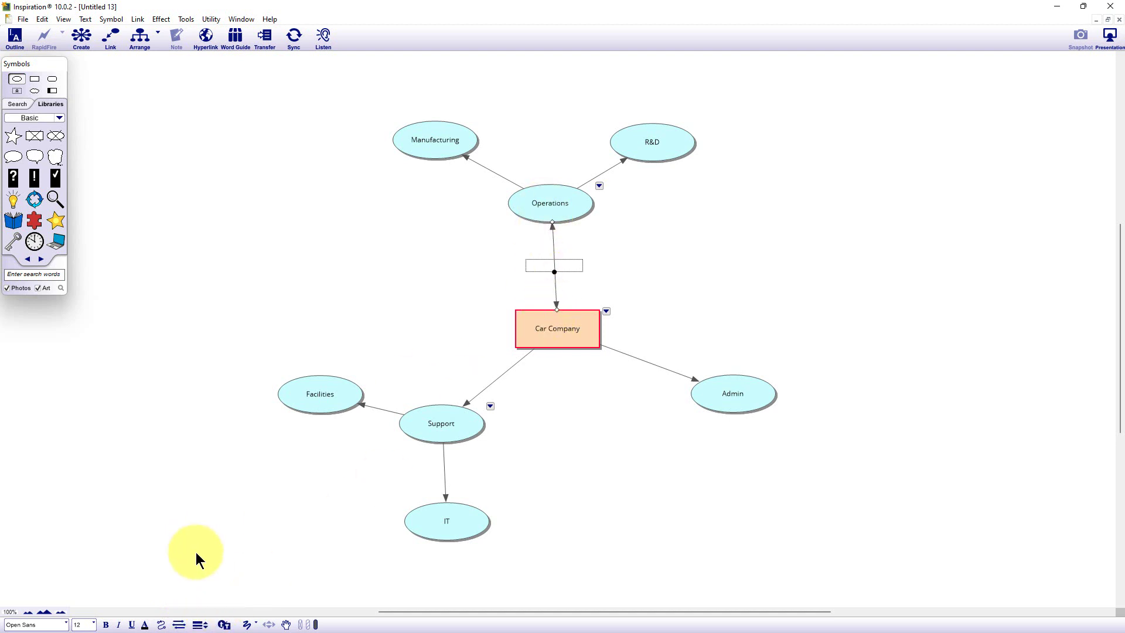
click(185, 624)
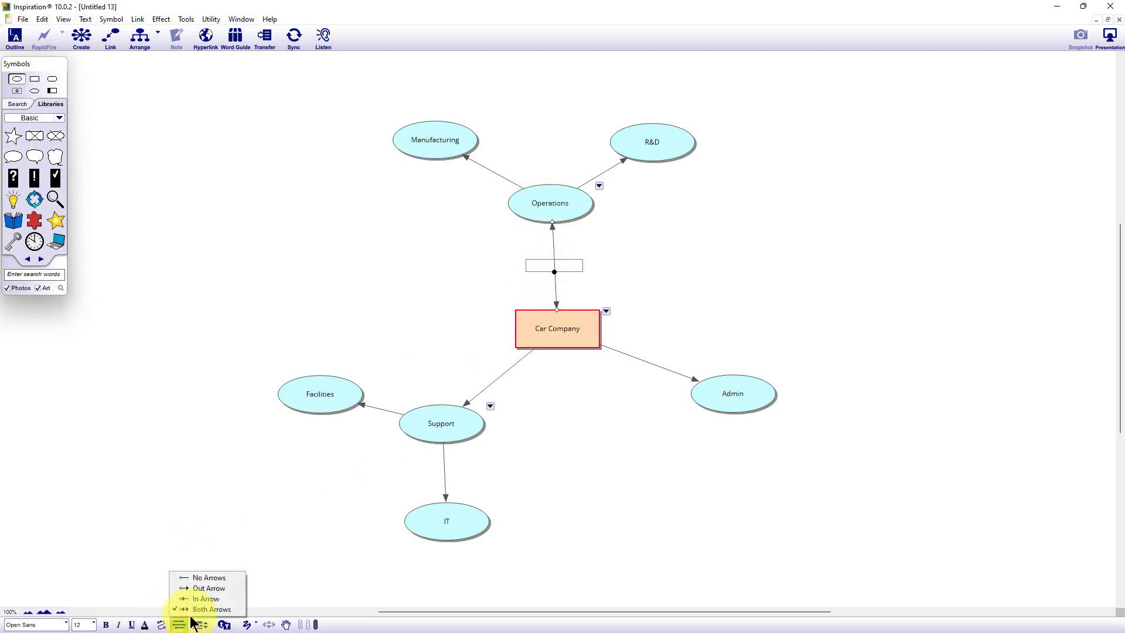
click(209, 588)
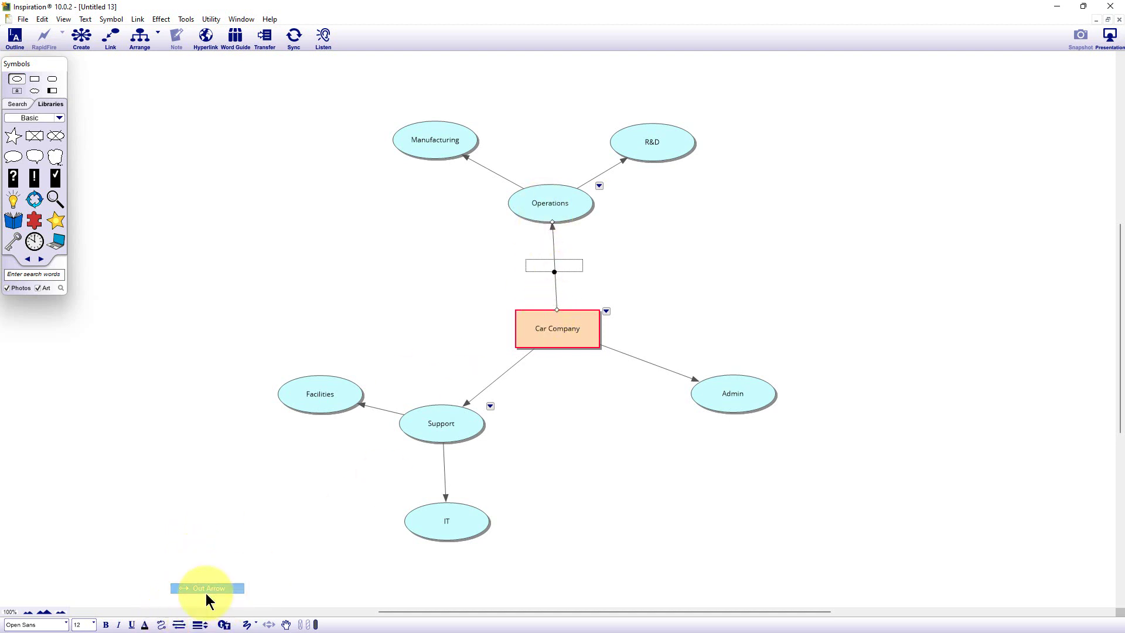
click(162, 625)
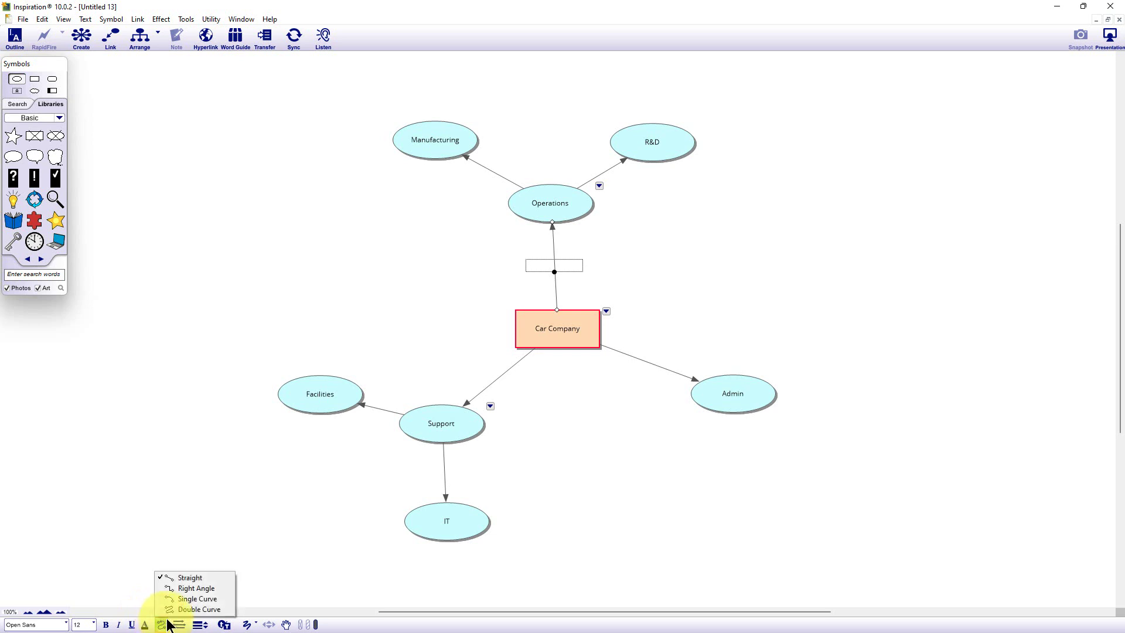
- Set the Car Company–Operations link to Right Angle and shift Operations, Manufacturing and R&D left
click(215, 588)
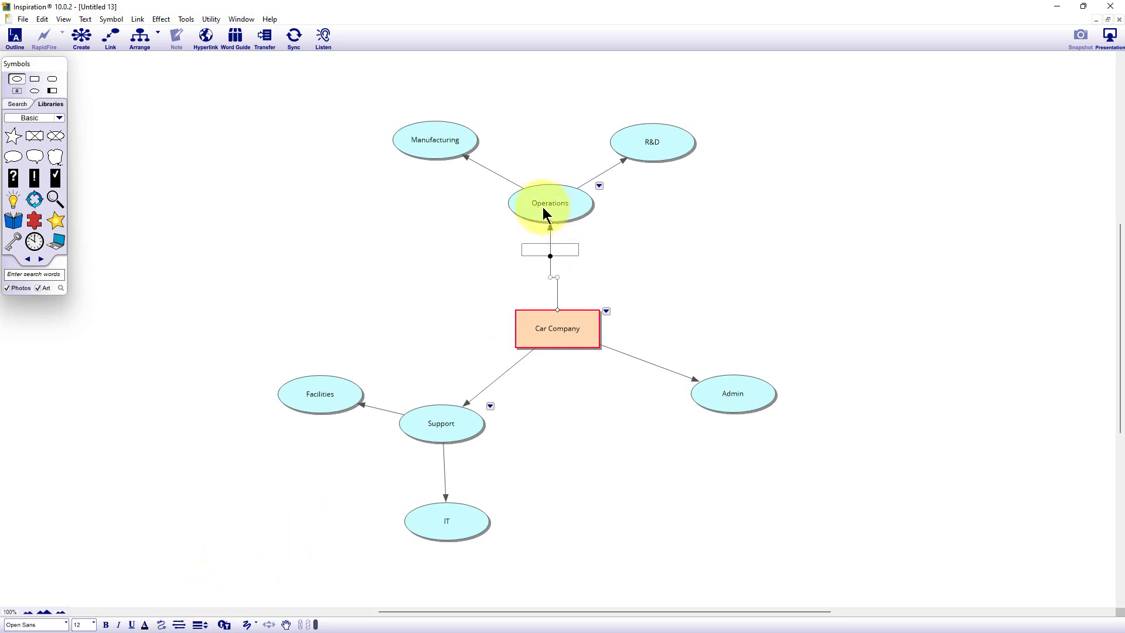
drag(549, 213, 414, 234)
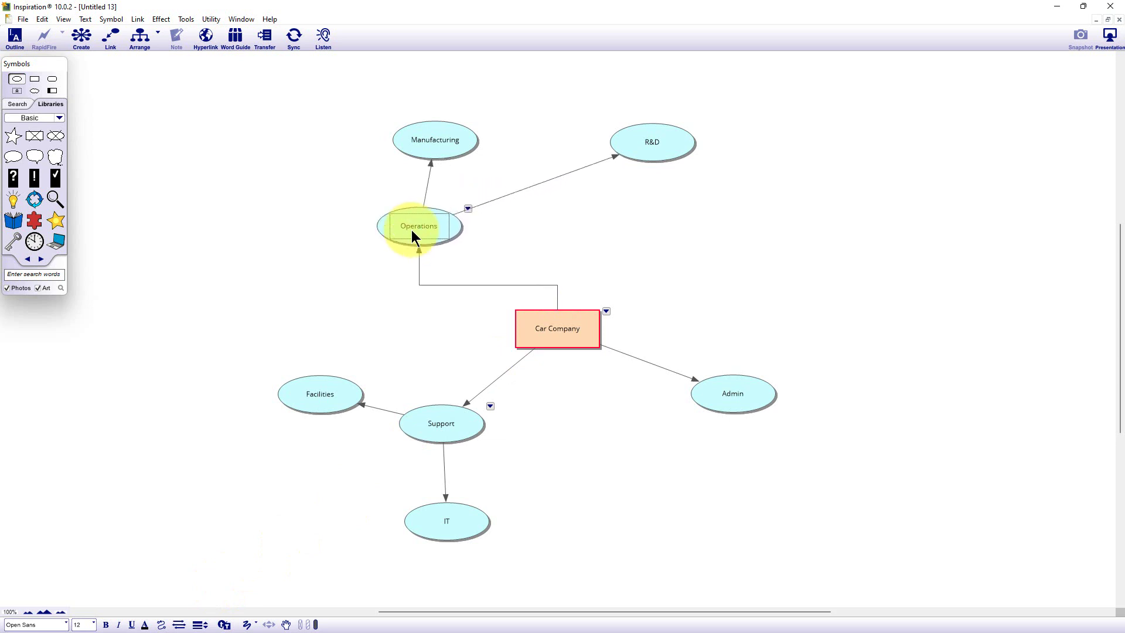
drag(437, 155, 363, 131)
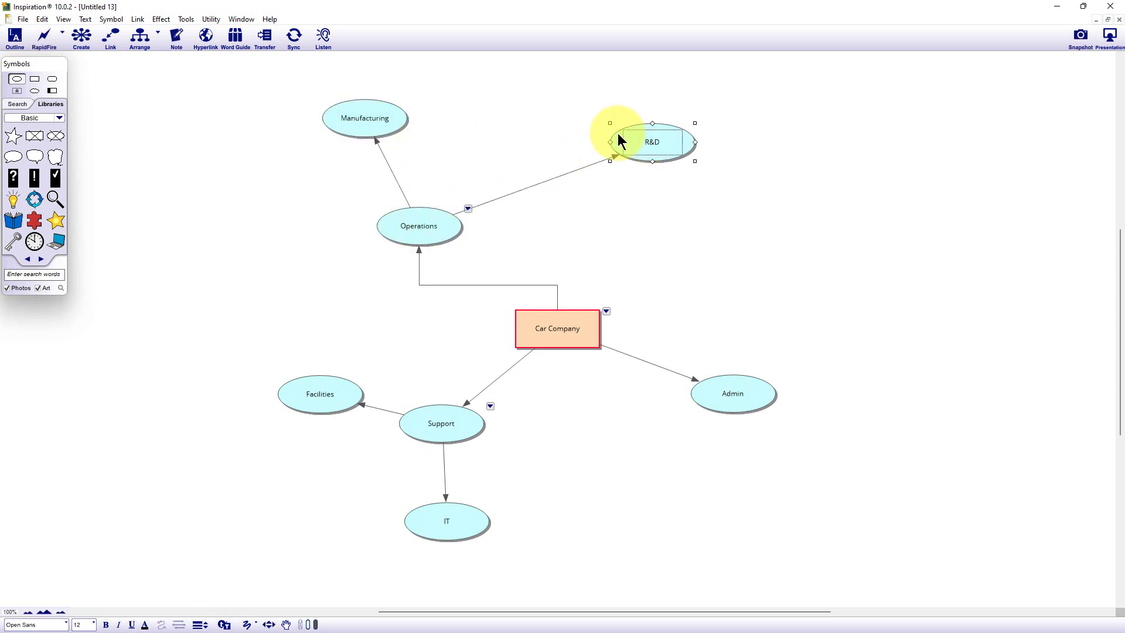
drag(618, 136, 555, 120)
mouse_move(427, 234)
mouse_down()
mouse_move(423, 245)
mouse_move(431, 235)
mouse_up()
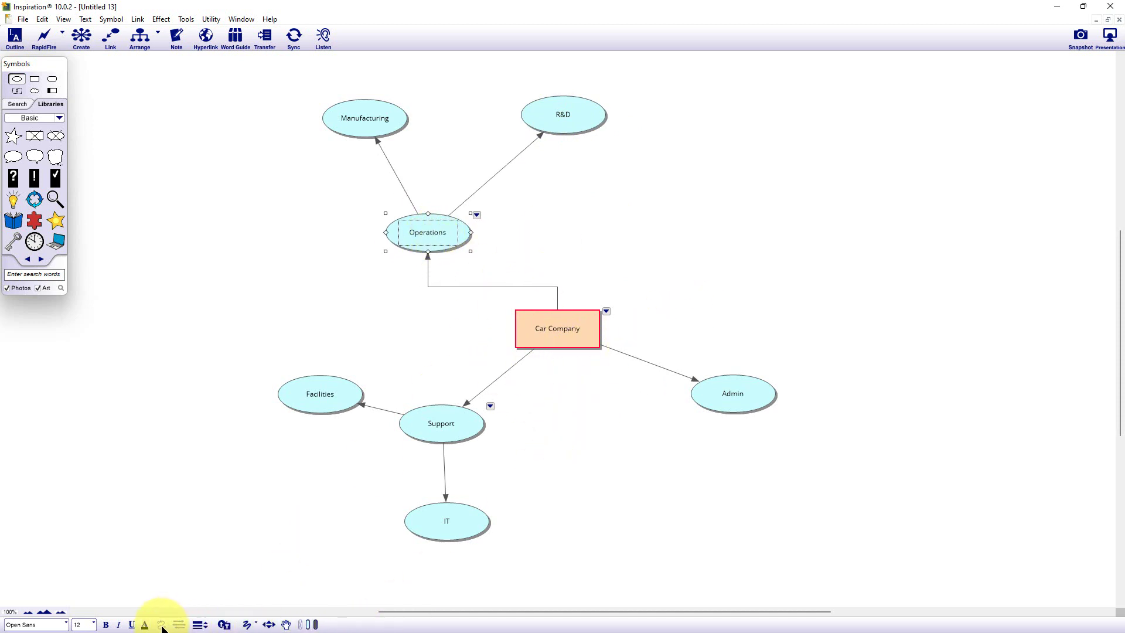
click(459, 283)
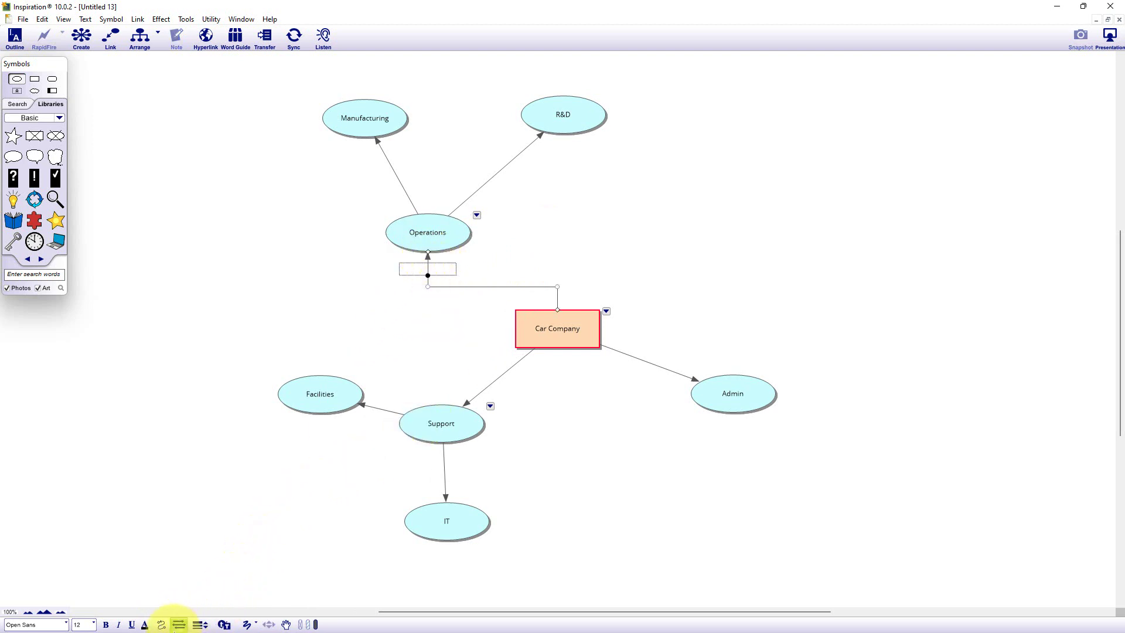
click(182, 625)
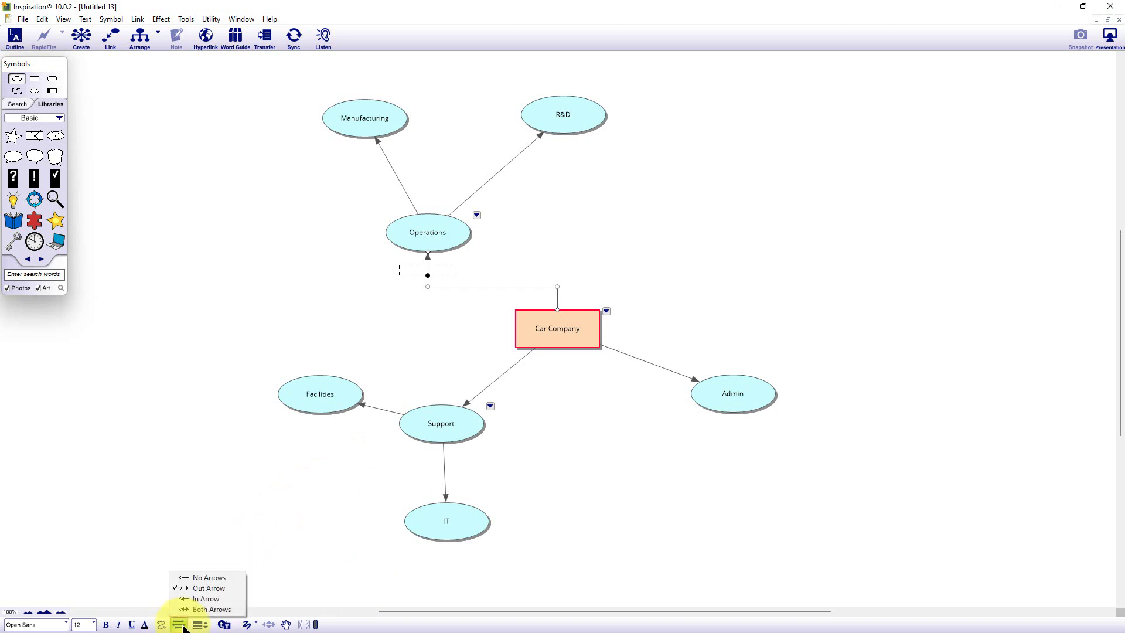
click(161, 625)
click(163, 626)
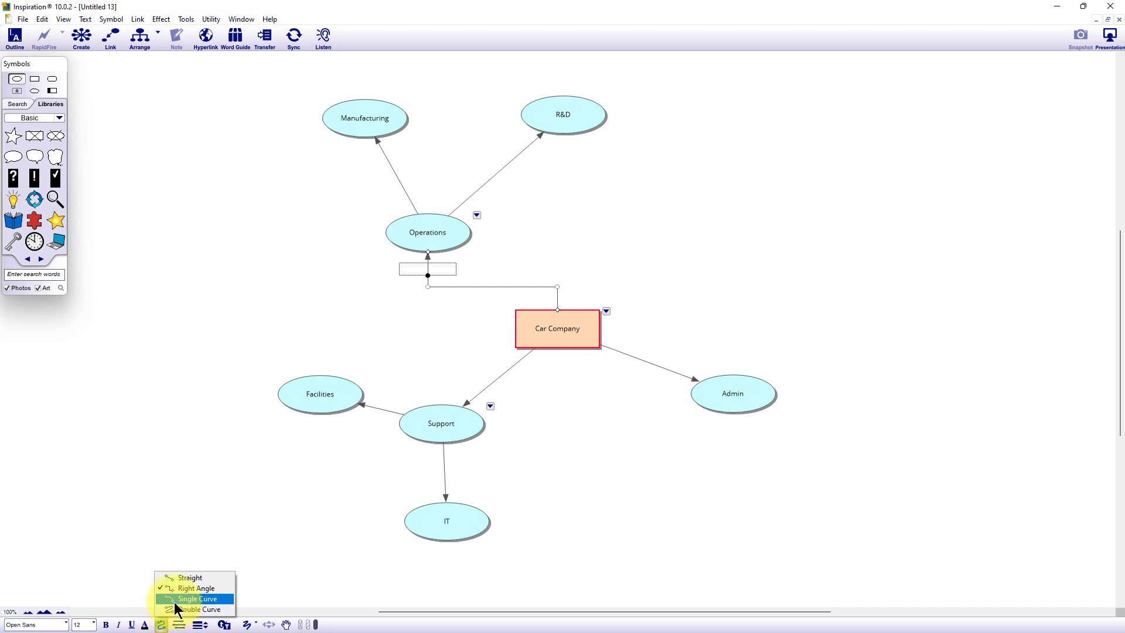
click(175, 600)
click(161, 625)
click(172, 608)
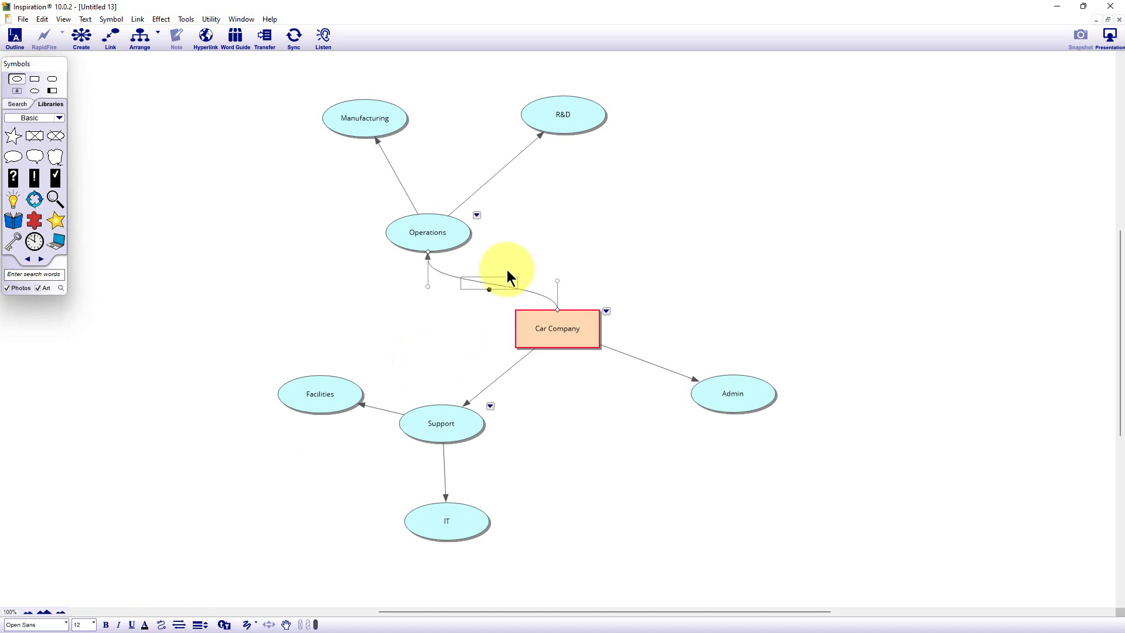
click(510, 289)
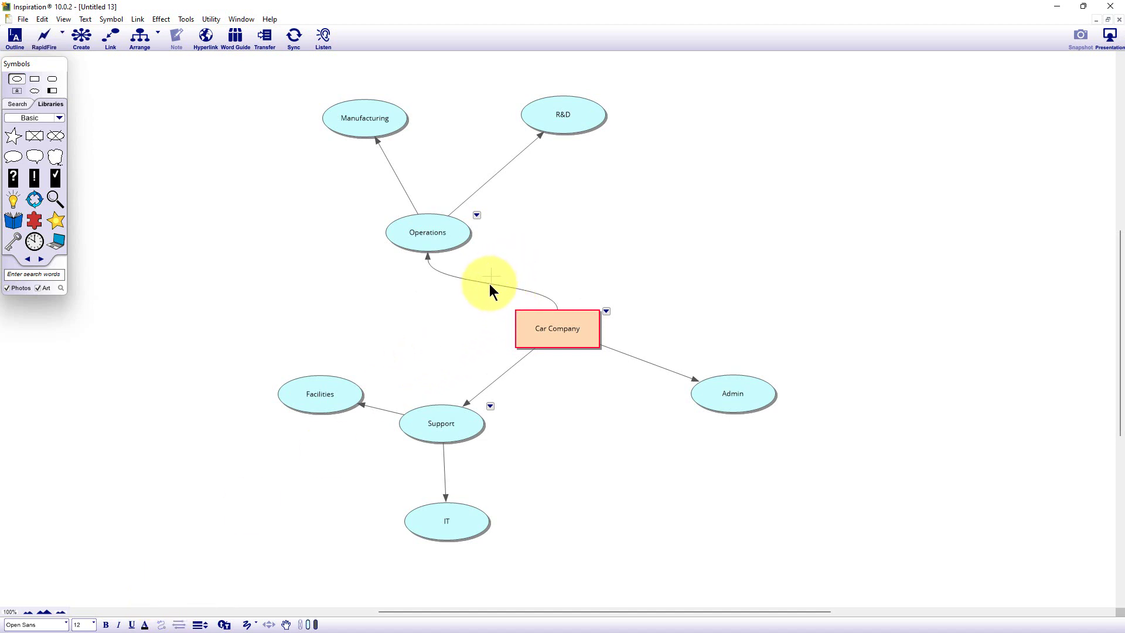
click(490, 281)
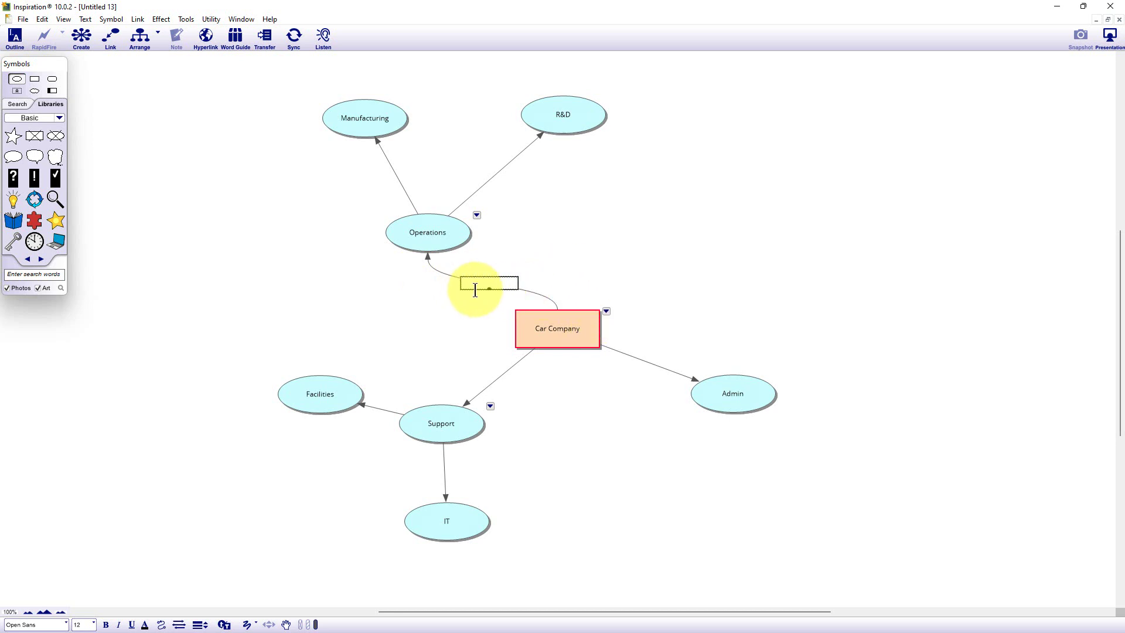
click(624, 247)
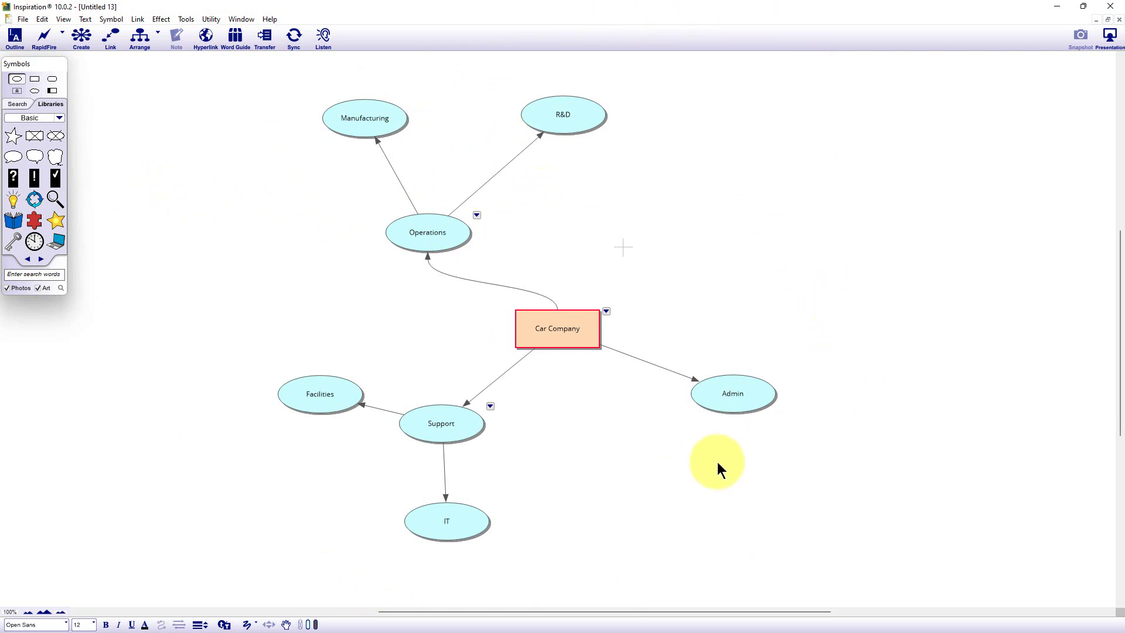
- From the Basic library, make R&D a lightbulb symbol and Manufacturing a circular-arrows symbol
click(579, 117)
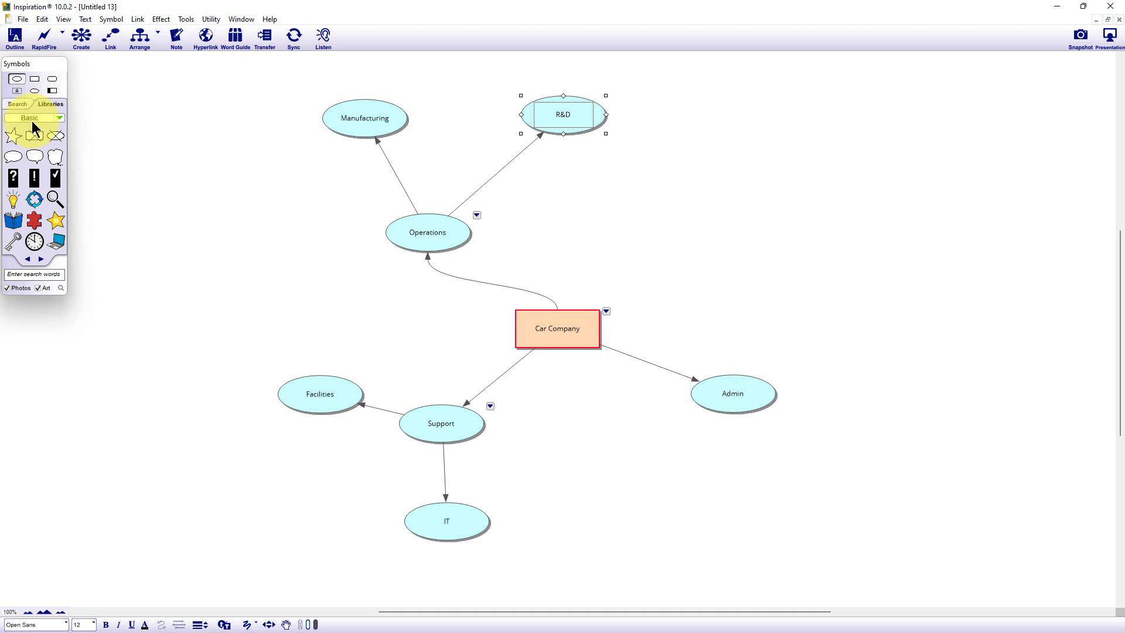
click(60, 115)
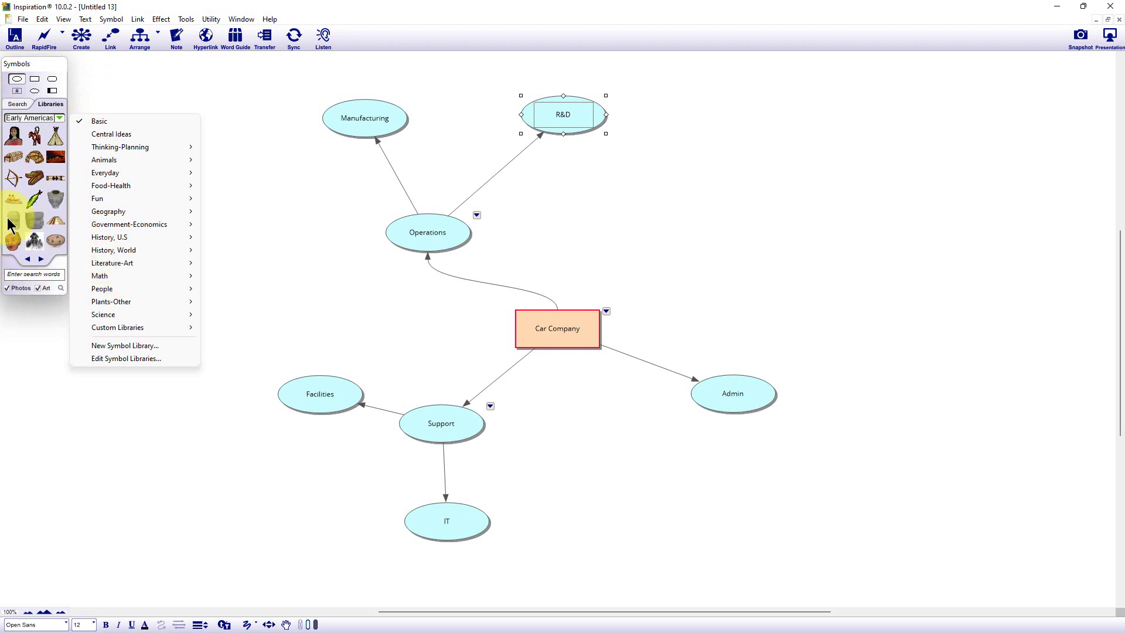
click(96, 121)
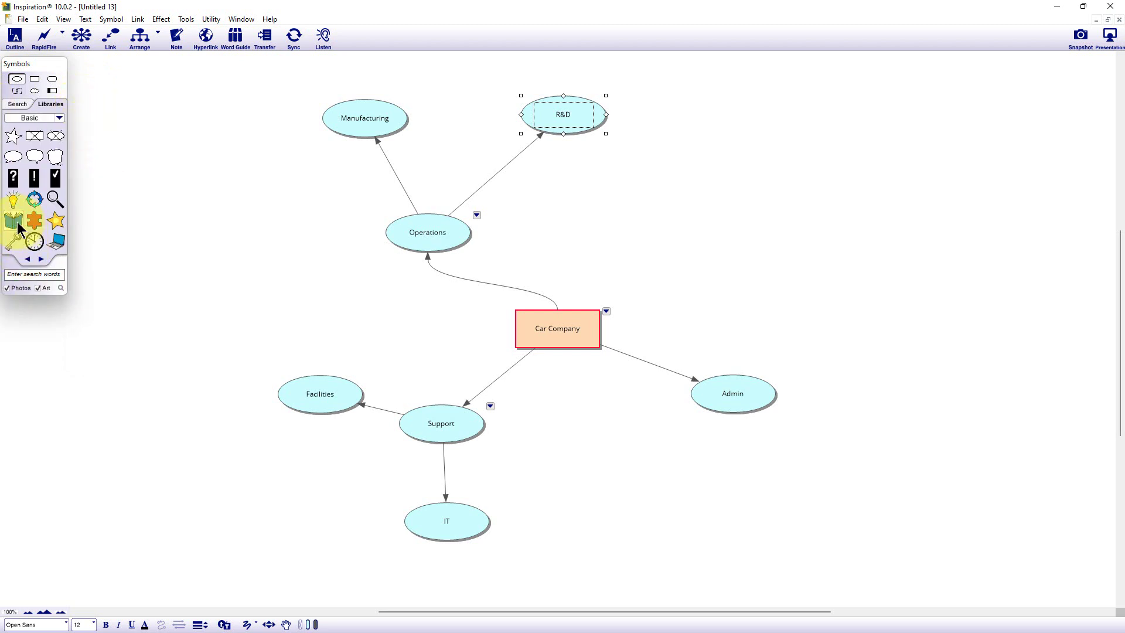
click(18, 225)
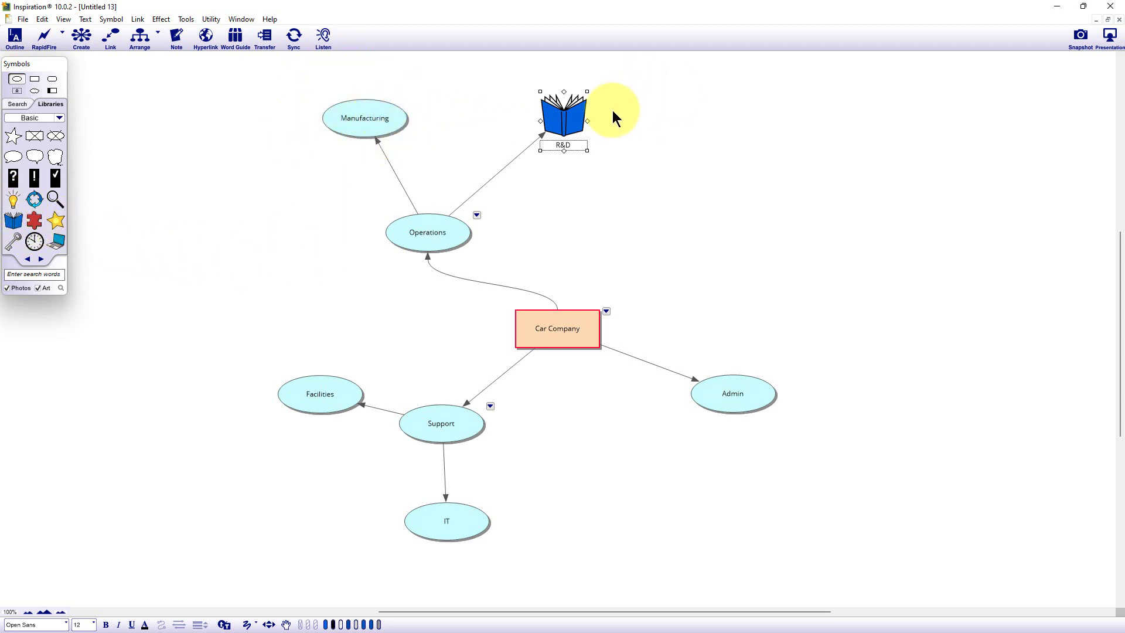
click(13, 201)
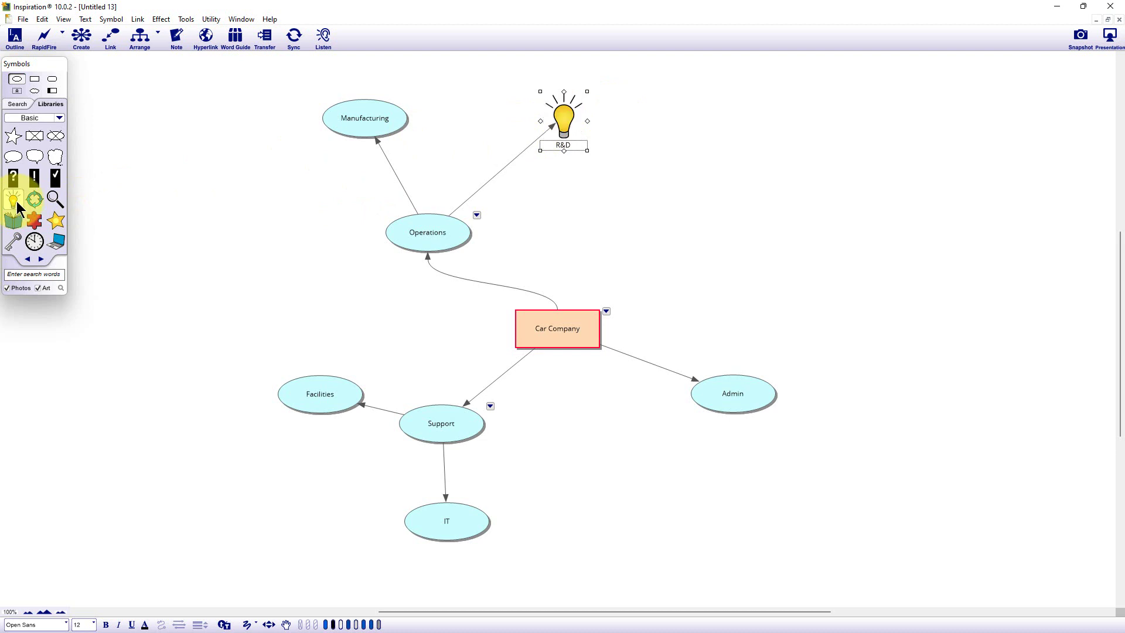
click(669, 161)
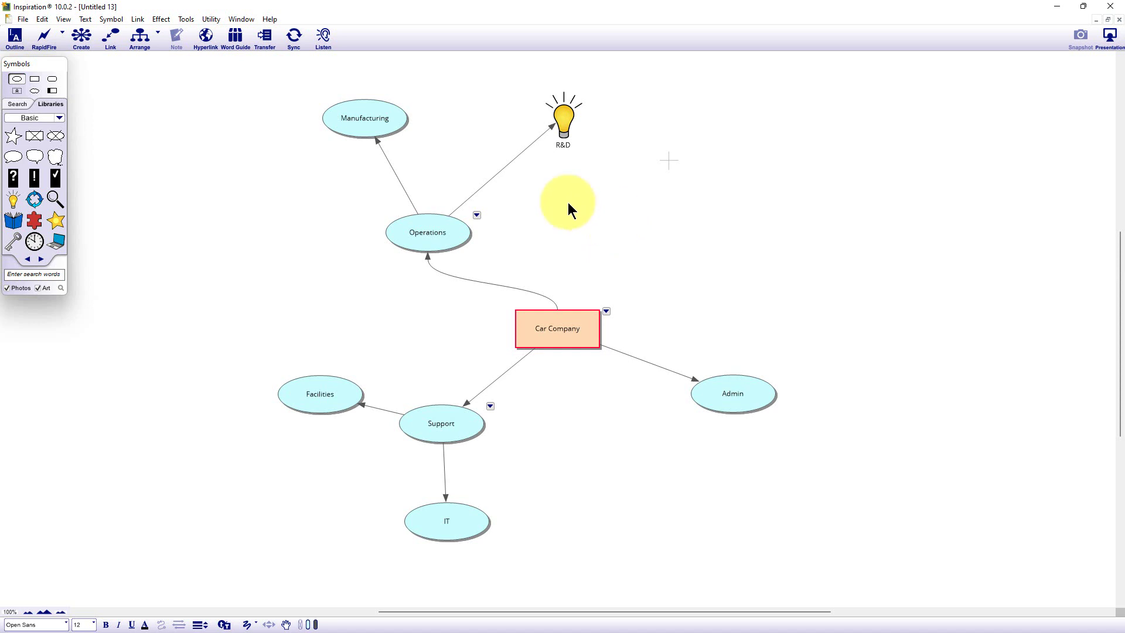
click(365, 119)
click(35, 201)
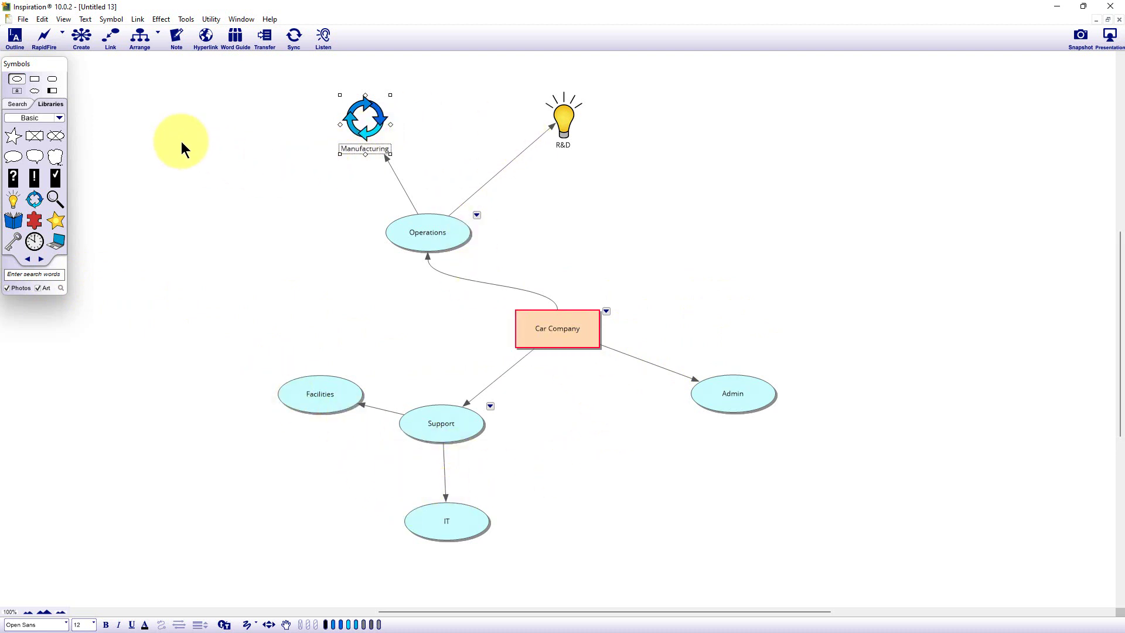
- In Outline view, select the R&D row under Operations and promote it to topic IV
click(16, 42)
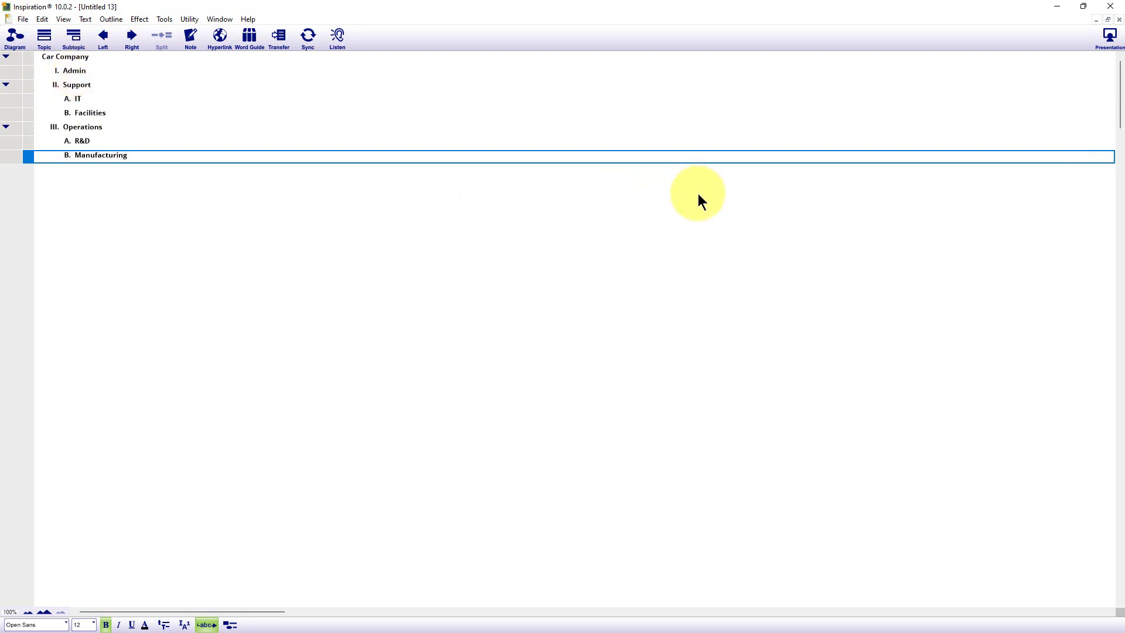
click(92, 144)
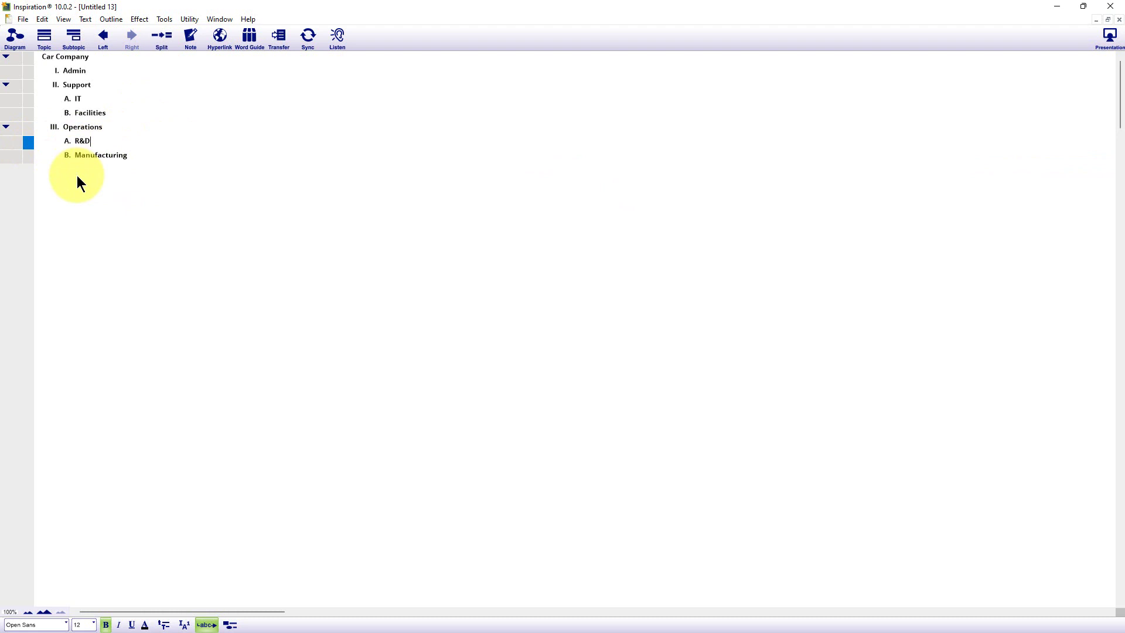
click(28, 156)
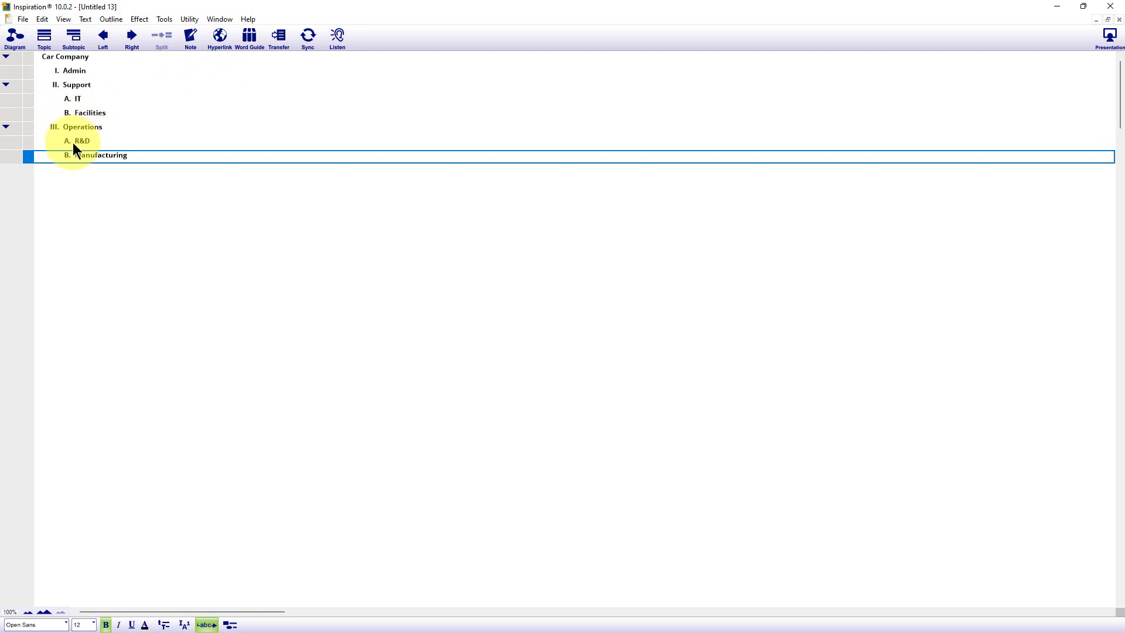
click(28, 142)
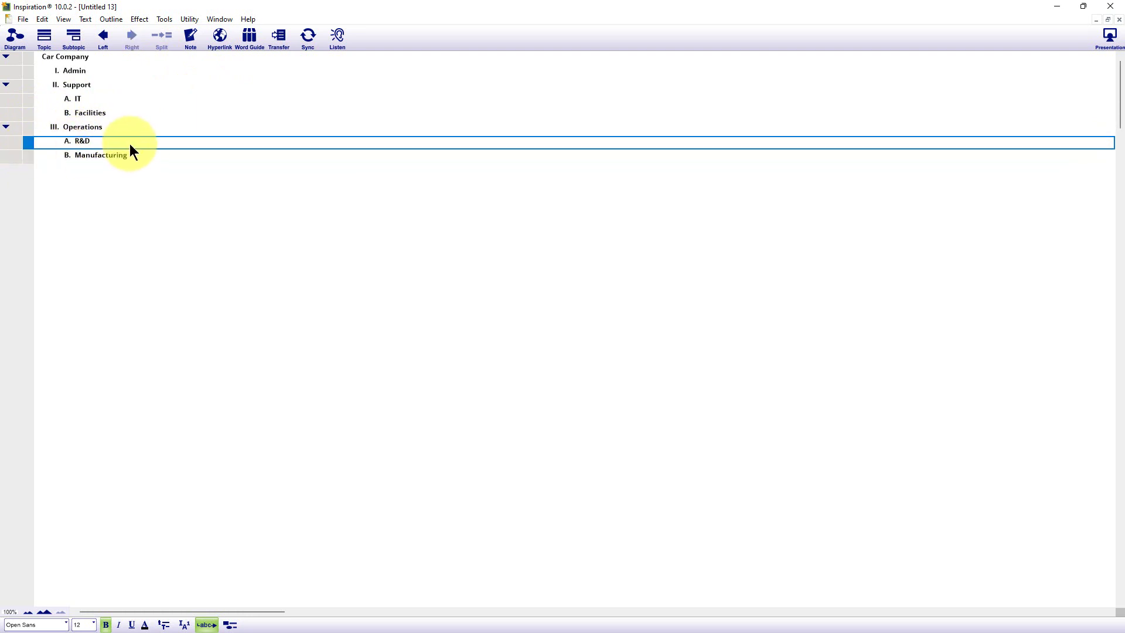
click(103, 36)
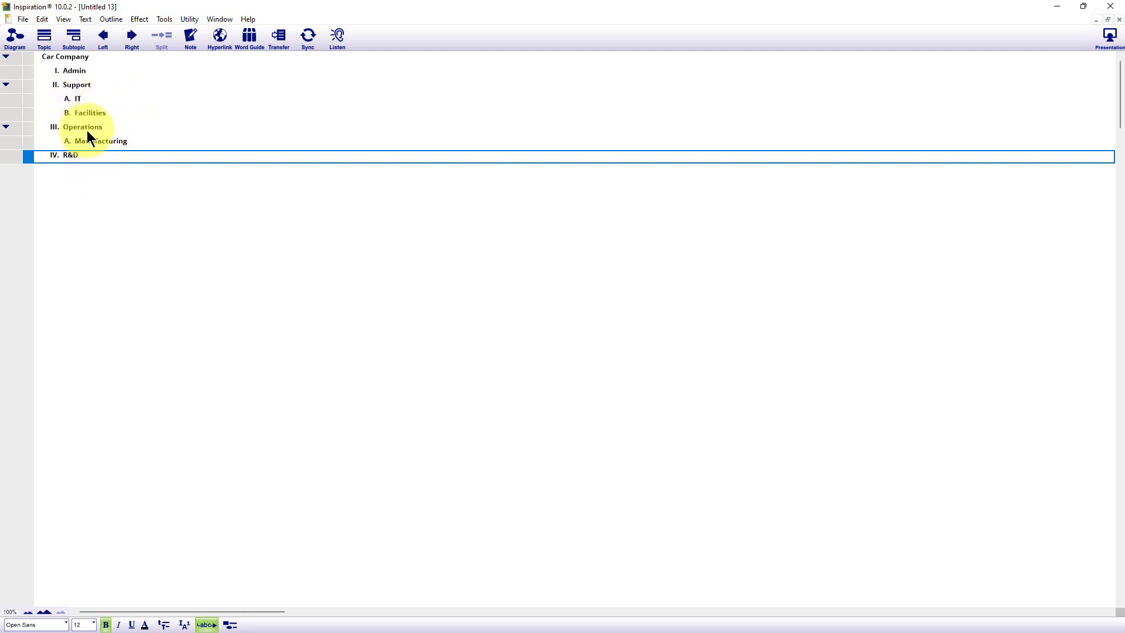
- Drag R&D between Admin and Support in the outline and demote it to subtopic A of Admin
click(15, 36)
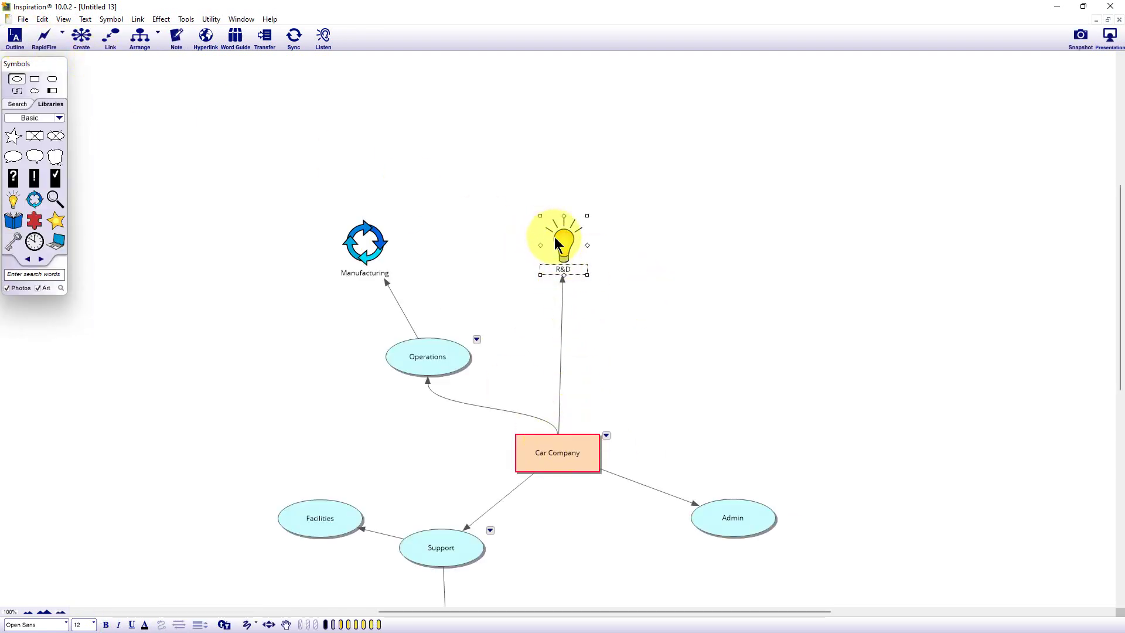
drag(566, 244, 642, 216)
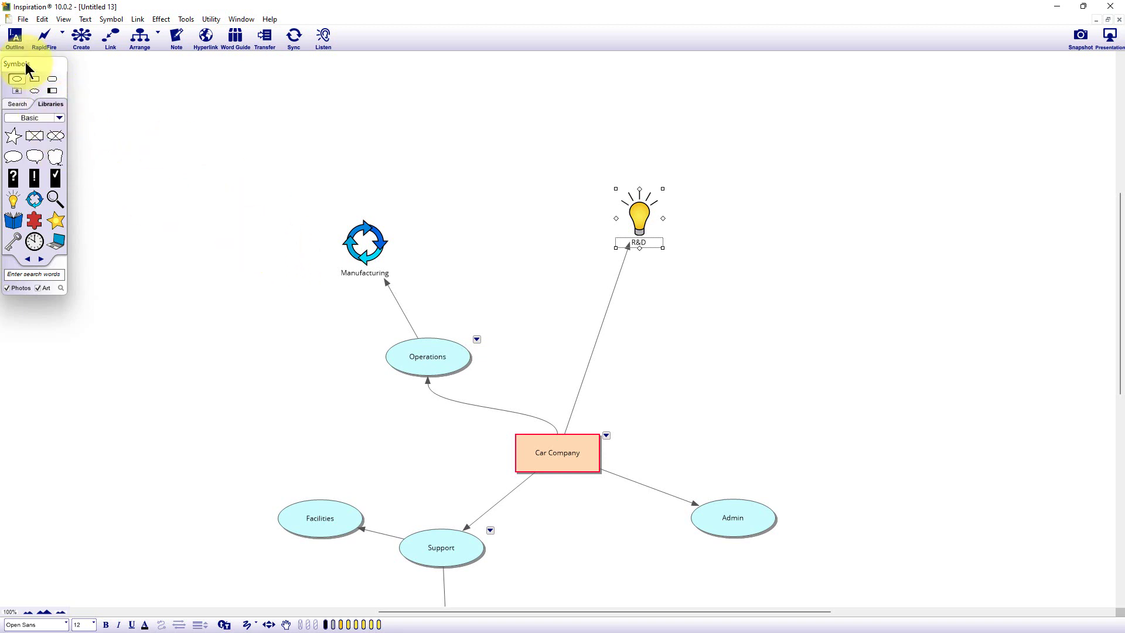
click(14, 37)
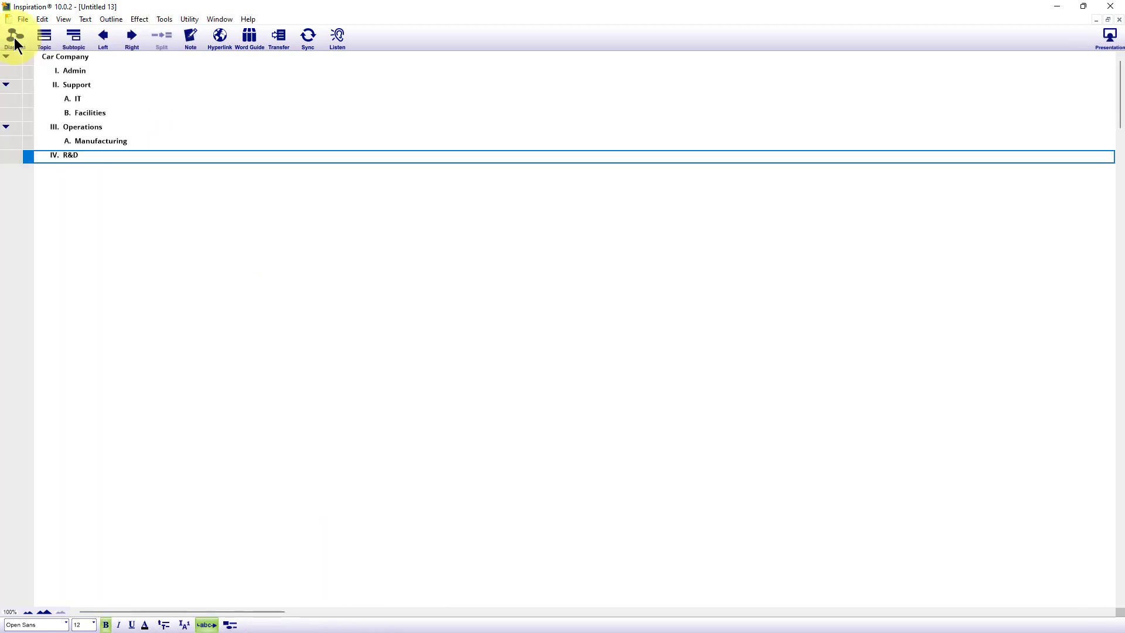
drag(63, 153, 101, 115)
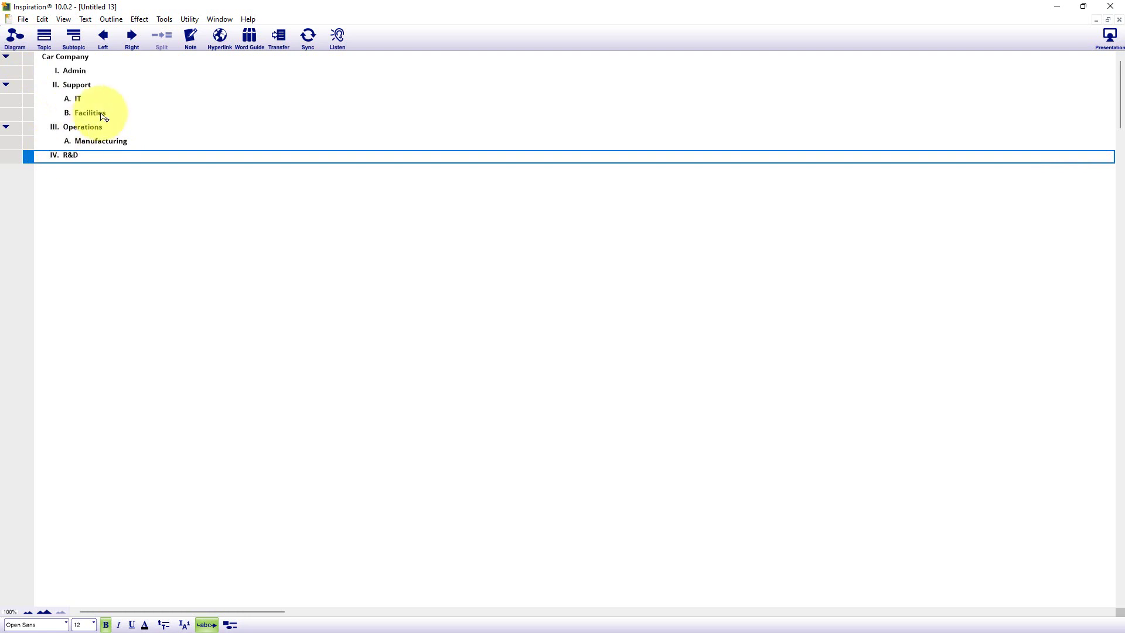
click(135, 40)
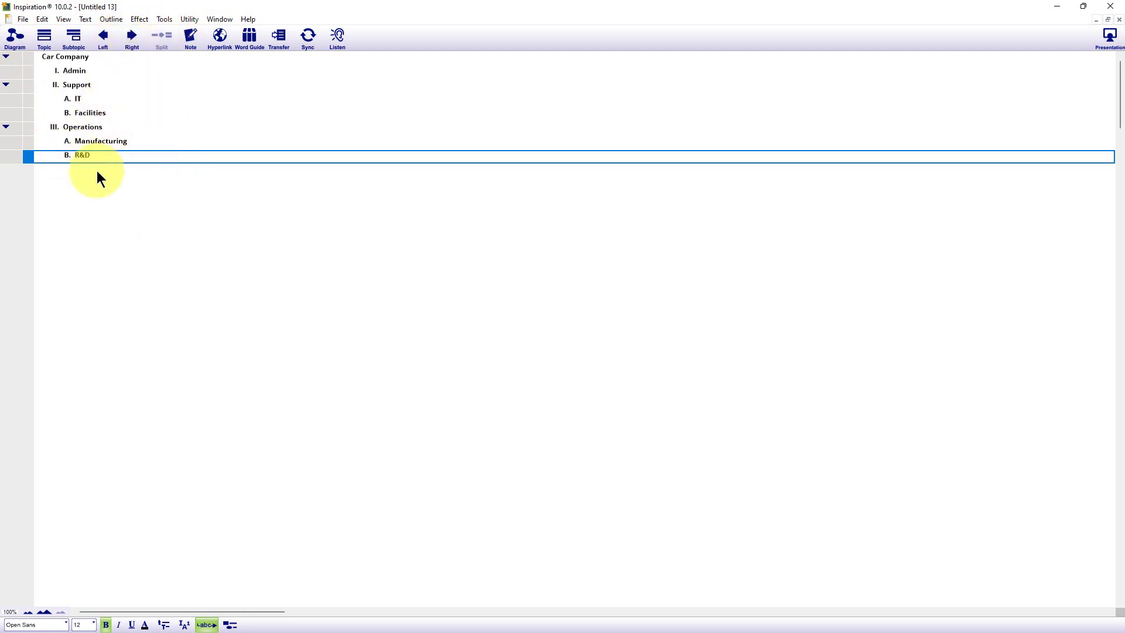
click(14, 38)
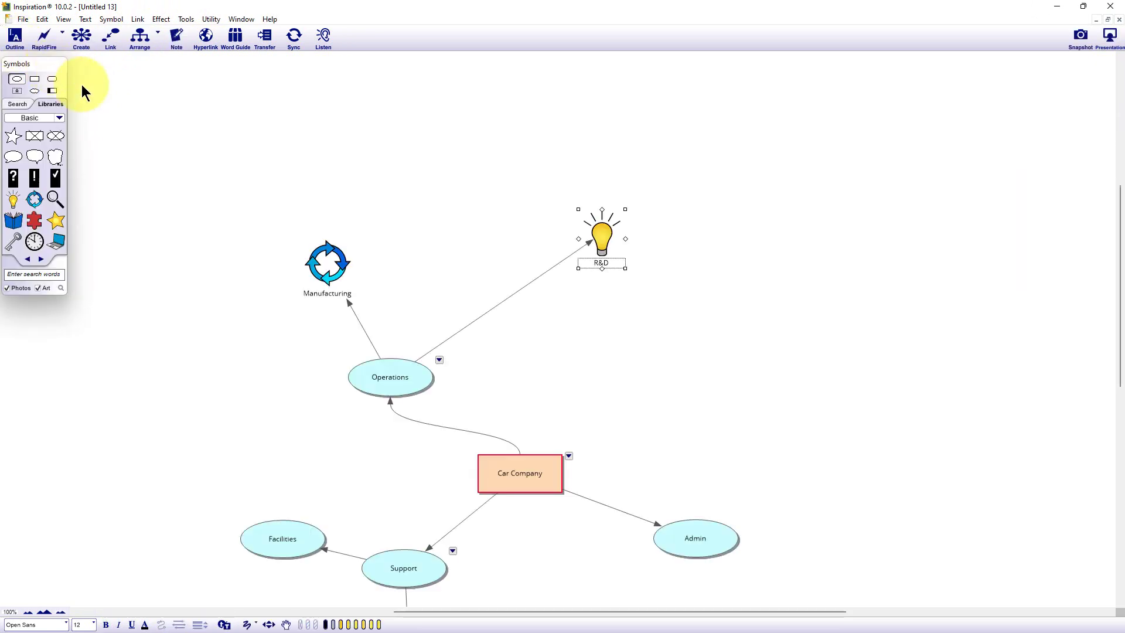
drag(603, 235, 579, 298)
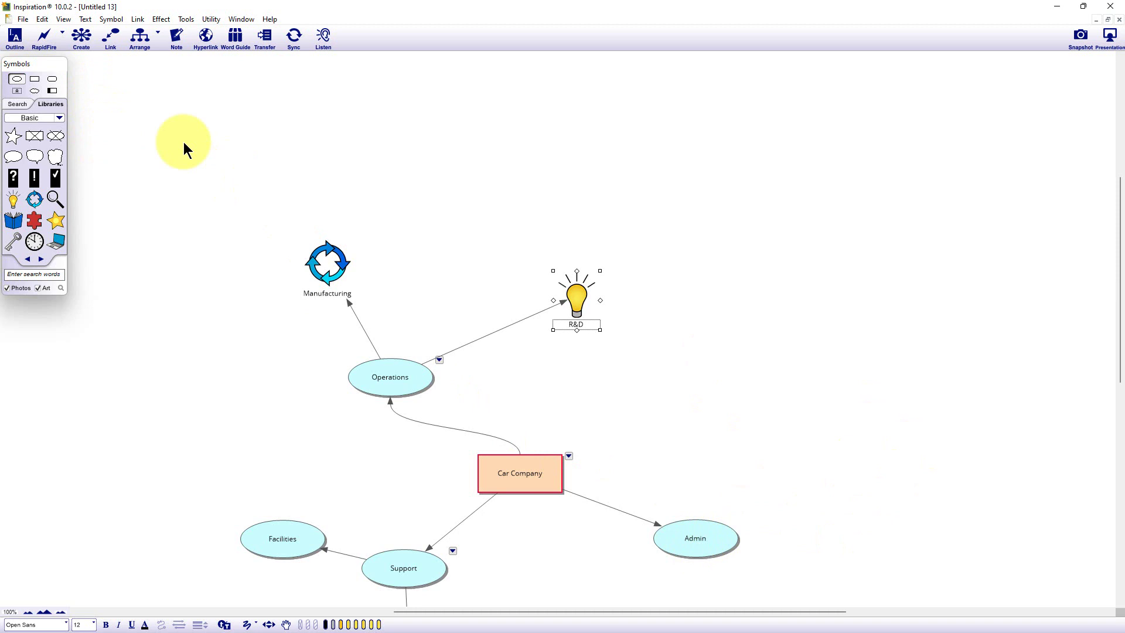
click(15, 38)
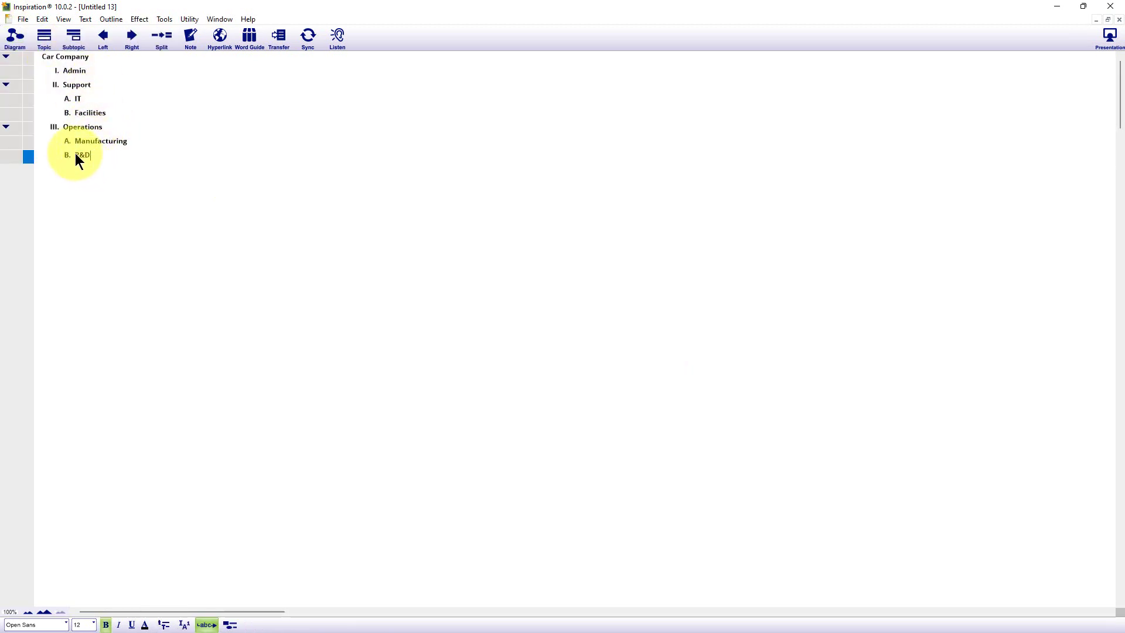
drag(27, 156, 51, 83)
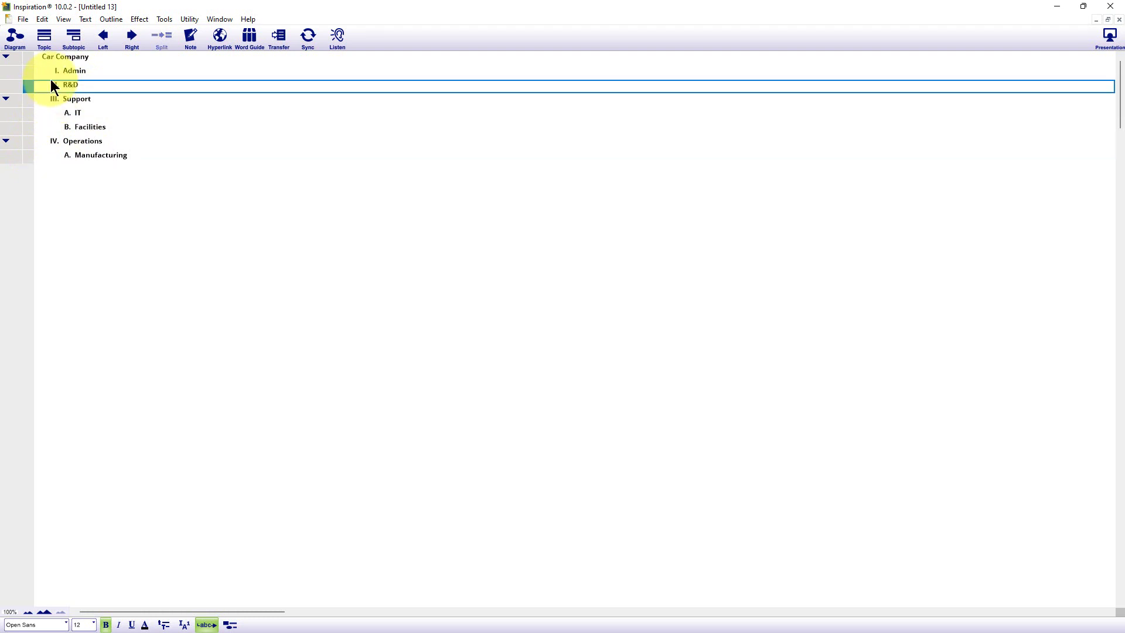
click(136, 33)
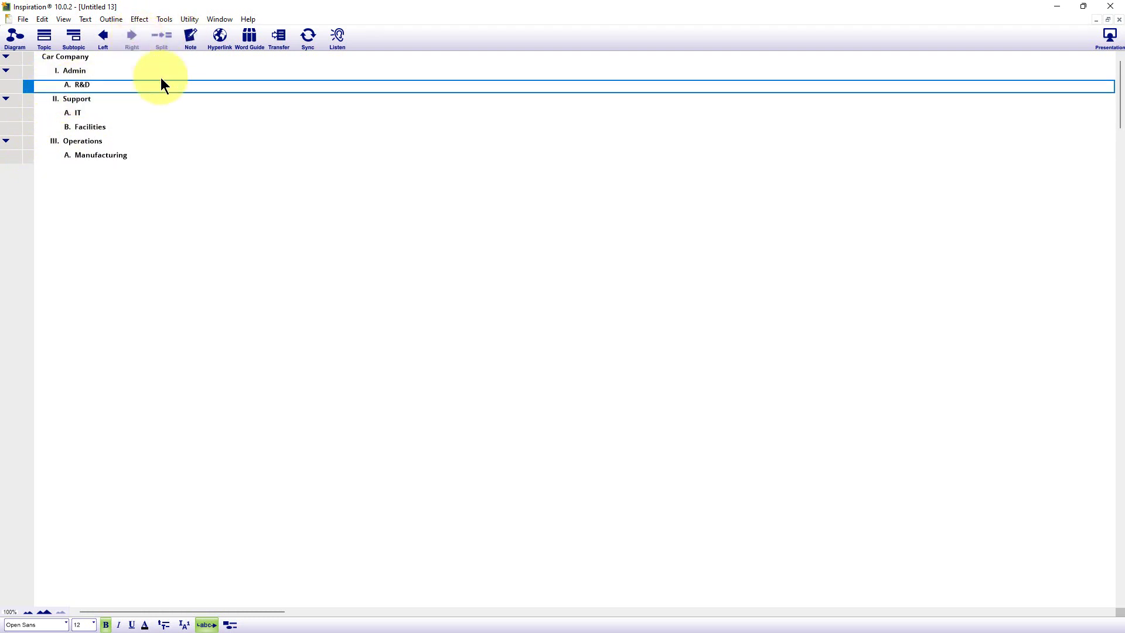
- Back in Diagram view, place the R&D lightbulb directly above Admin, linked from it
click(14, 37)
drag(588, 261, 707, 360)
scroll(879, 378, down, 3)
scroll(864, 371, down, 4)
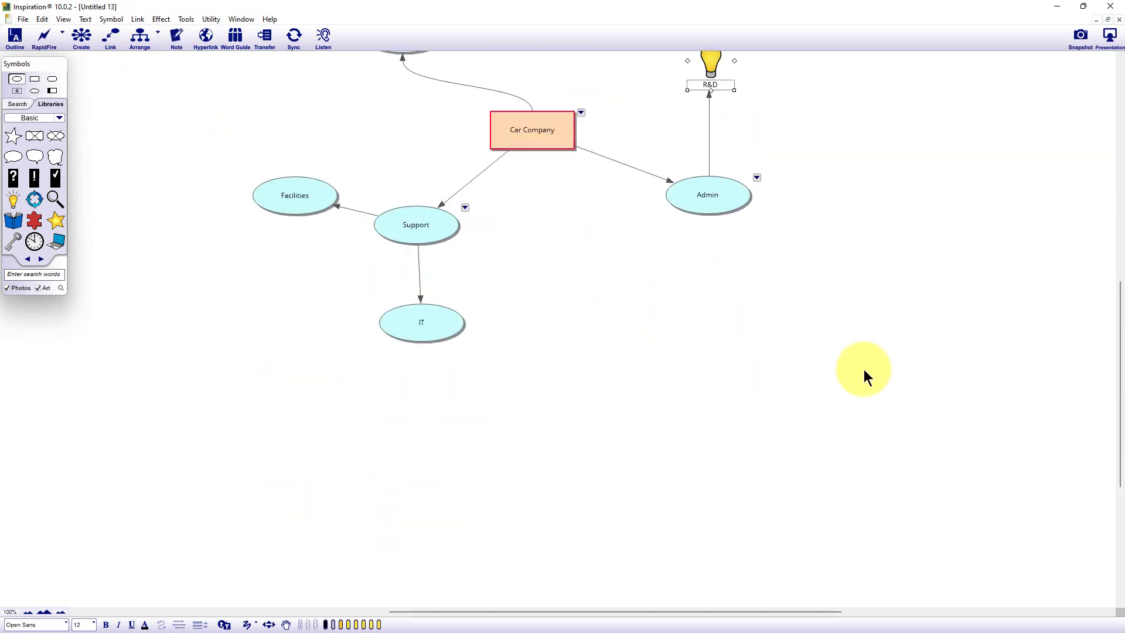
scroll(864, 369, up, 7)
scroll(864, 368, down, 4)
scroll(864, 368, up, 4)
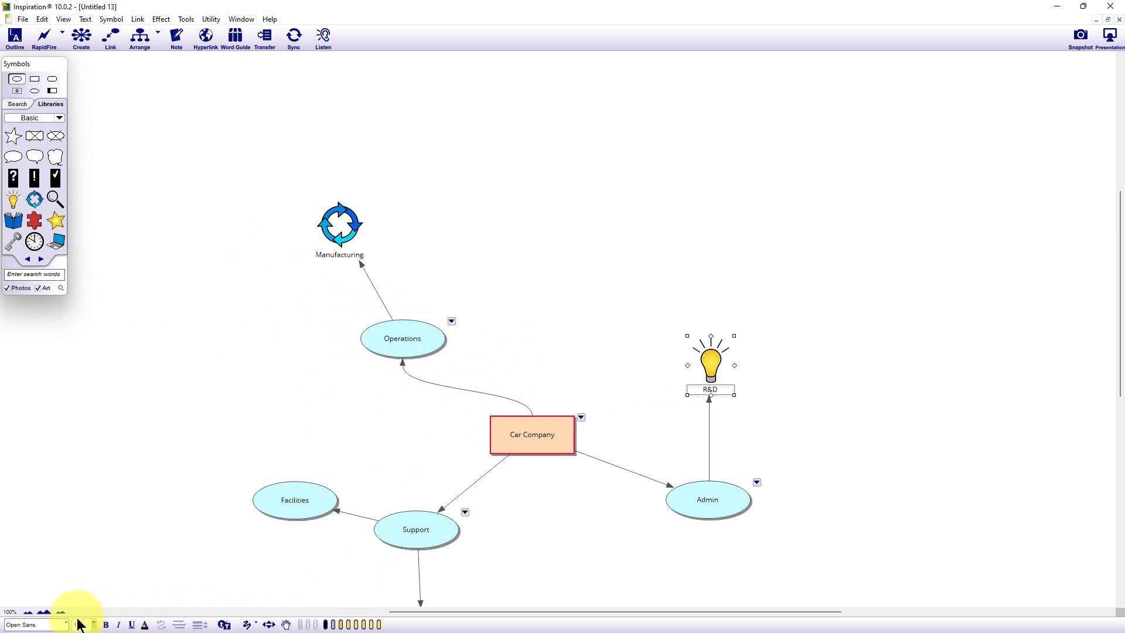
- Pan the whole diagram up and left to reveal IT and centre the map
click(286, 624)
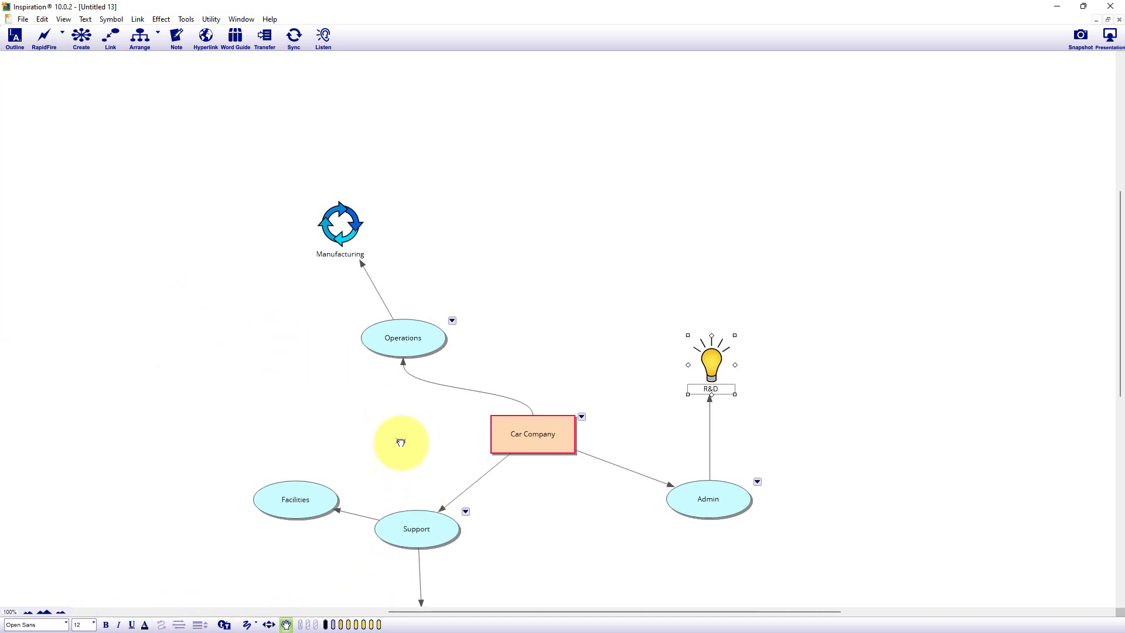
drag(422, 432, 379, 362)
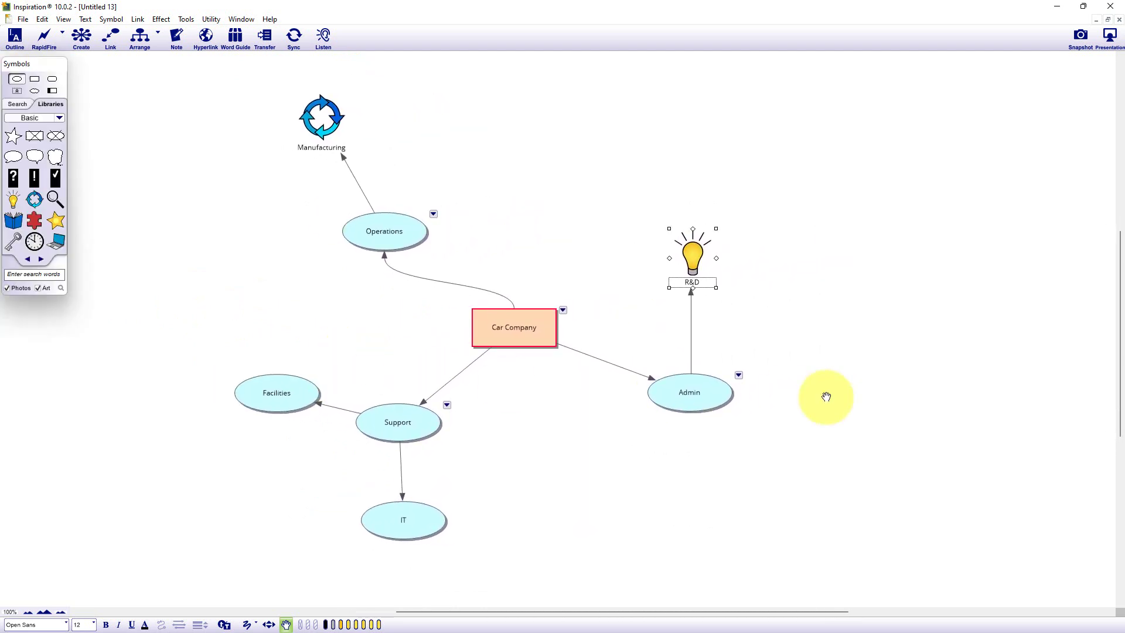
drag(896, 409, 1047, 414)
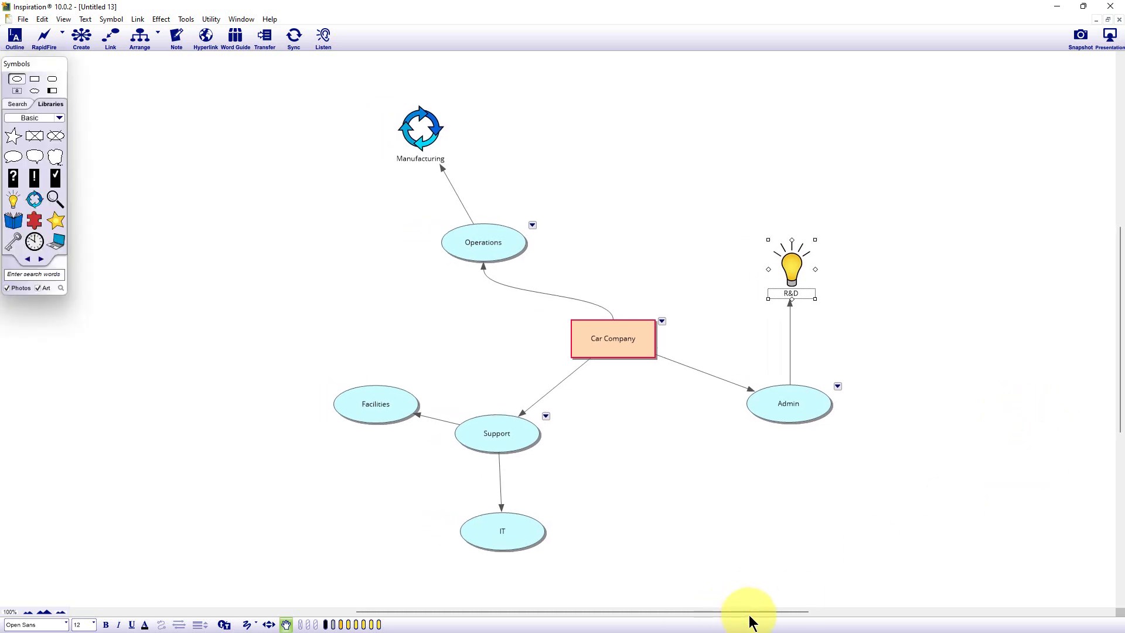
mouse_move(755, 611)
mouse_down()
mouse_move(767, 615)
mouse_move(698, 612)
mouse_move(750, 612)
mouse_up()
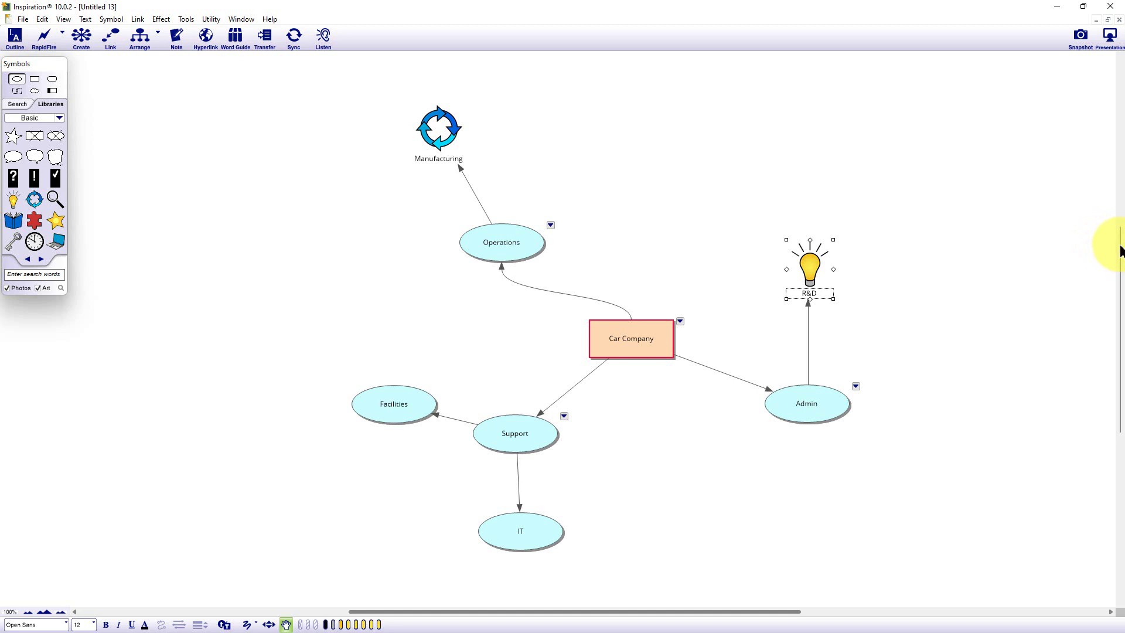
mouse_move(1120, 256)
mouse_down()
mouse_move(1121, 275)
mouse_move(1120, 240)
mouse_move(1118, 265)
mouse_up()
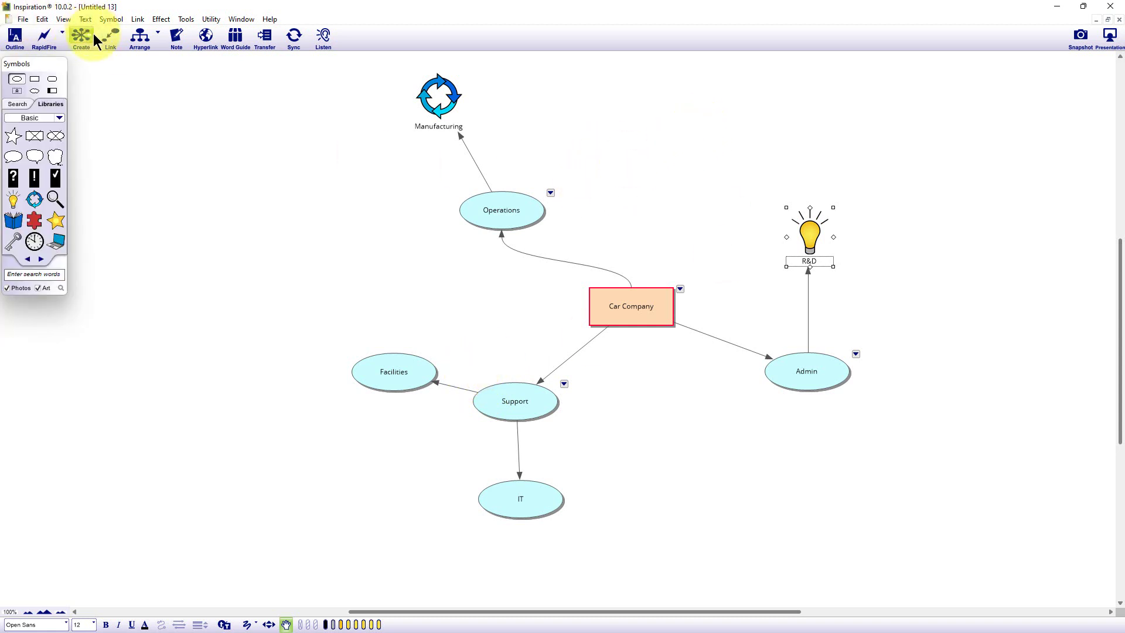
- Set RapidFire to Without Links, finish the R&D label, and start RapidFire on Operations
click(61, 33)
click(79, 69)
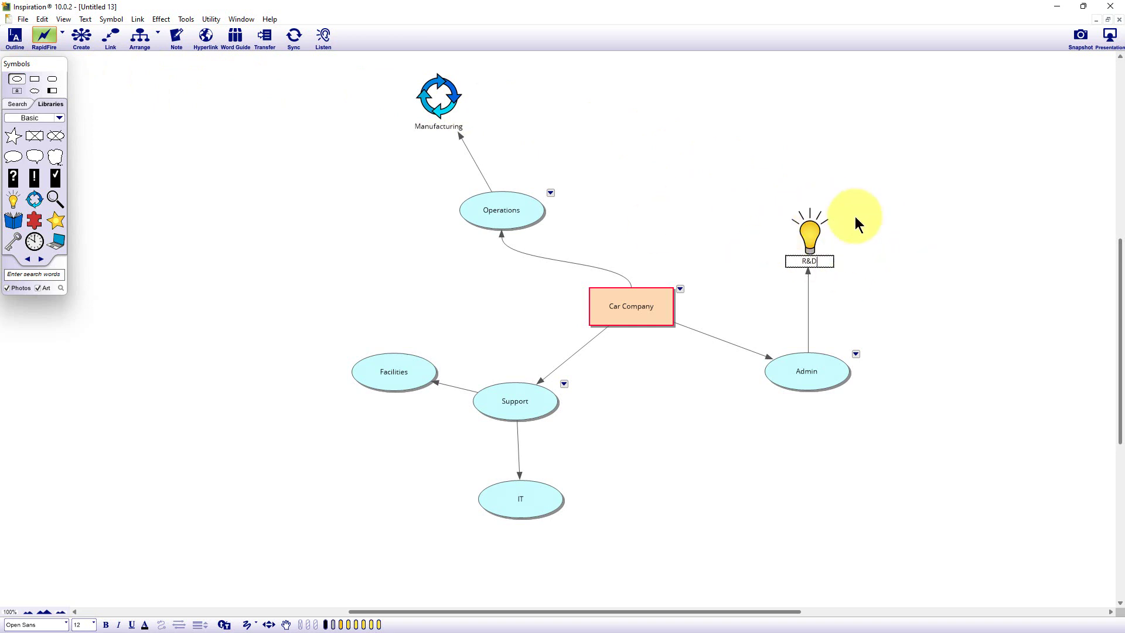
click(642, 129)
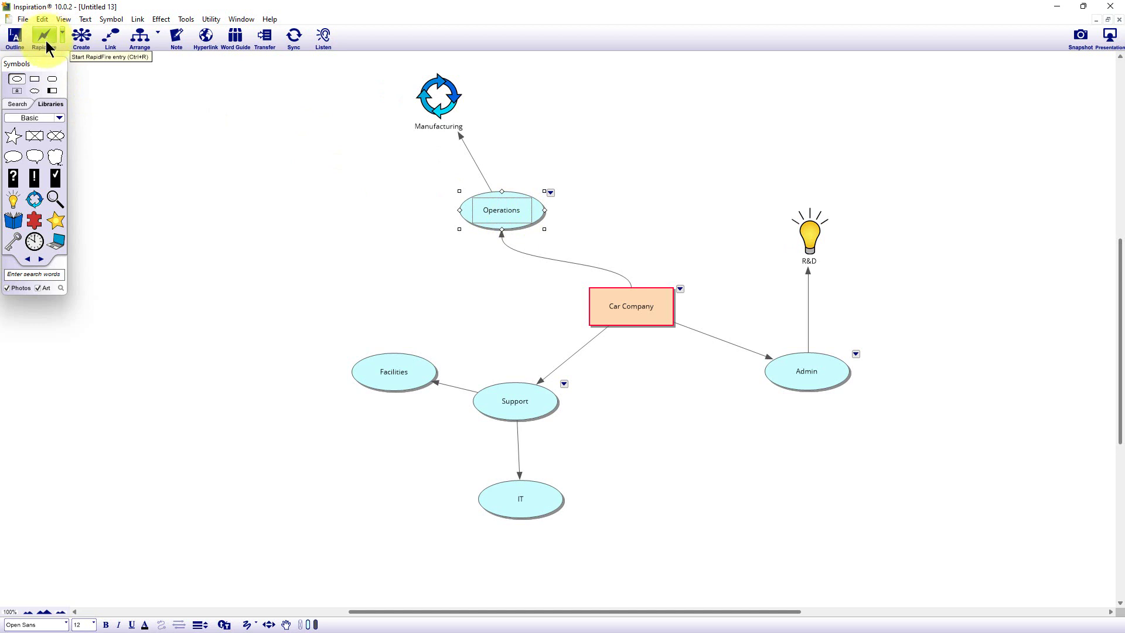
click(41, 34)
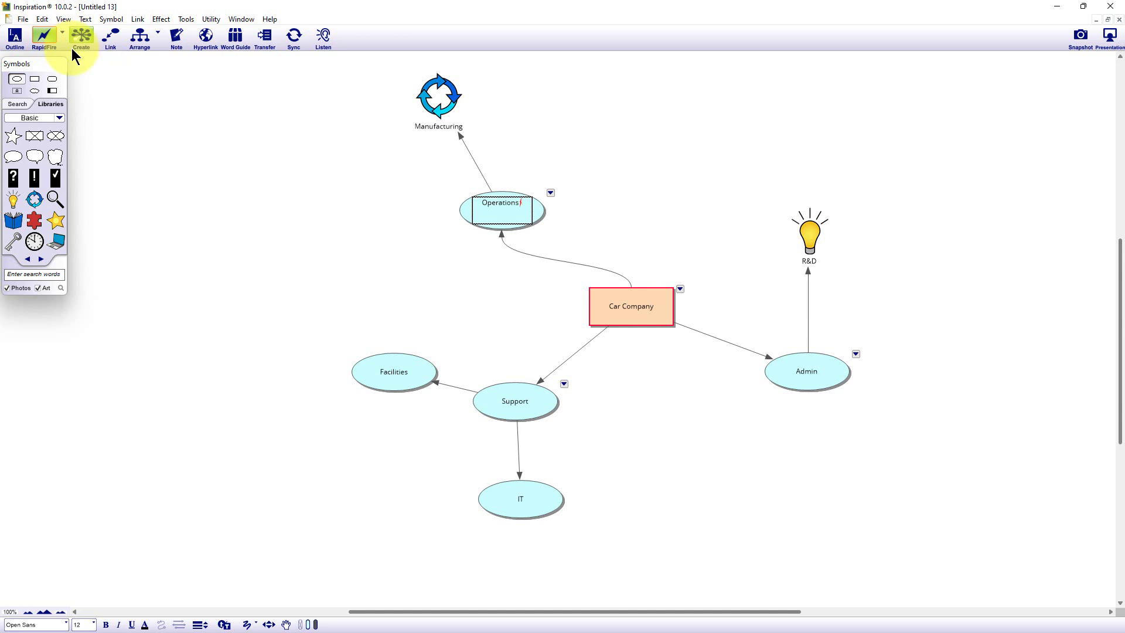
- Add Apple, Orange and Pear as new unlinked ideas around Operations
text(Apple)
key(Return)
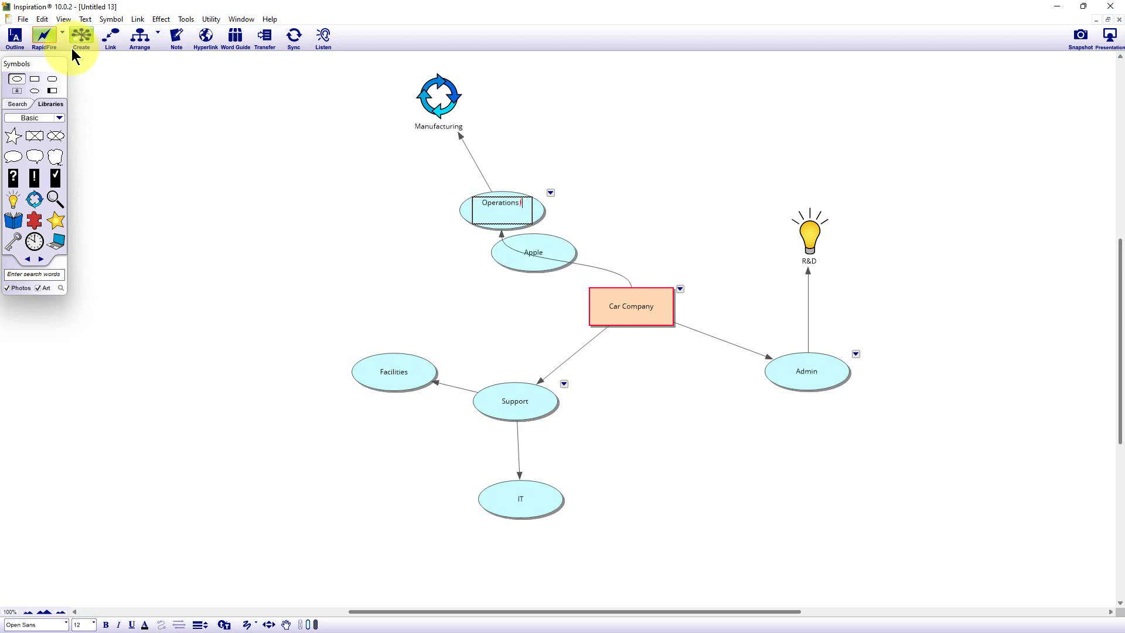
text(Orange)
key(Return)
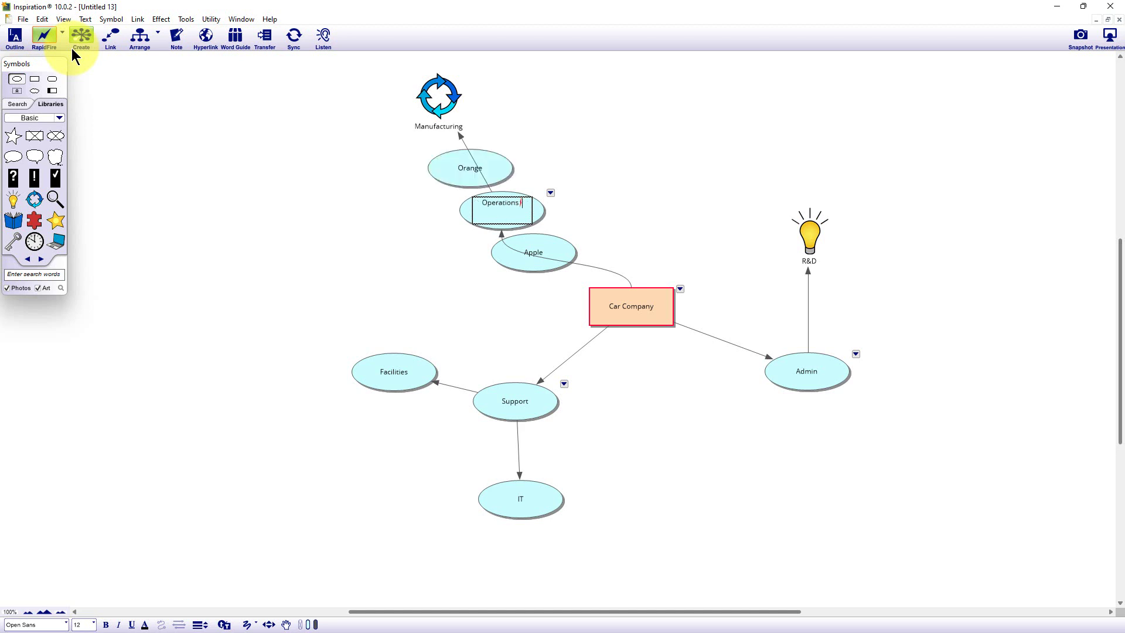
text(Pear)
key(Return)
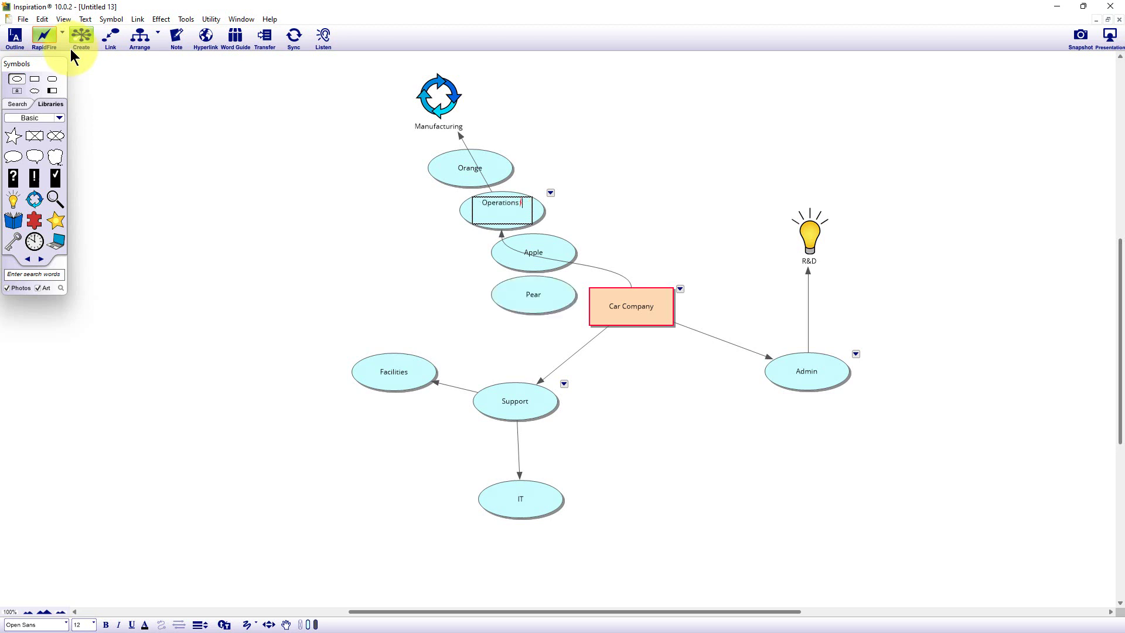
- Arrange Orange, Pear and Apple top-to-bottom in a column at the upper left, then select Facilities
drag(494, 305, 272, 236)
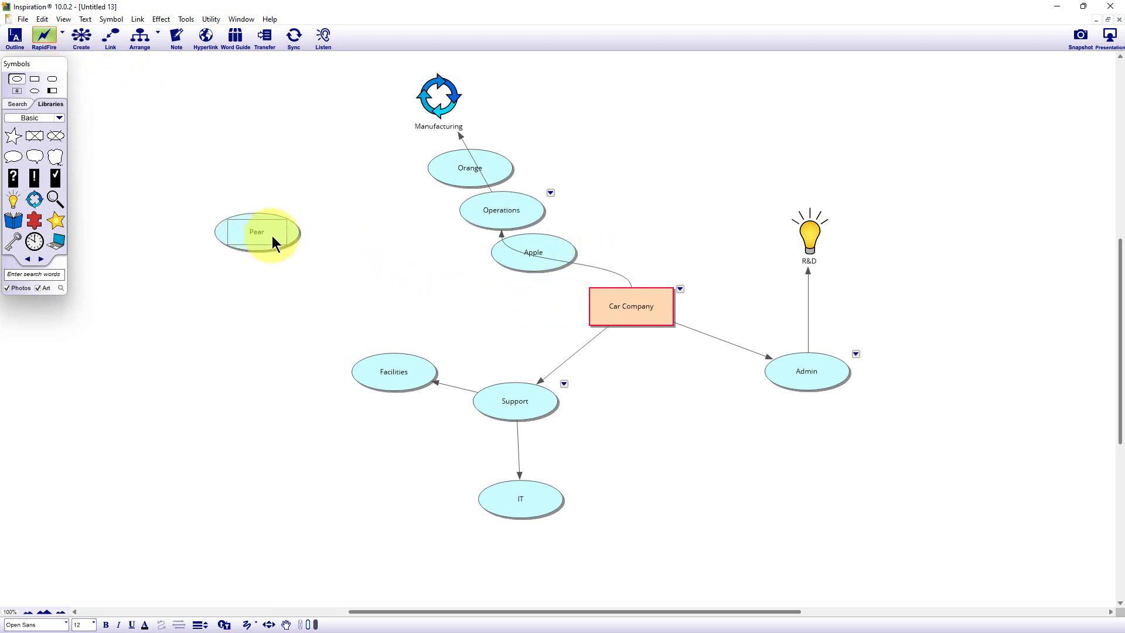
drag(510, 262, 269, 287)
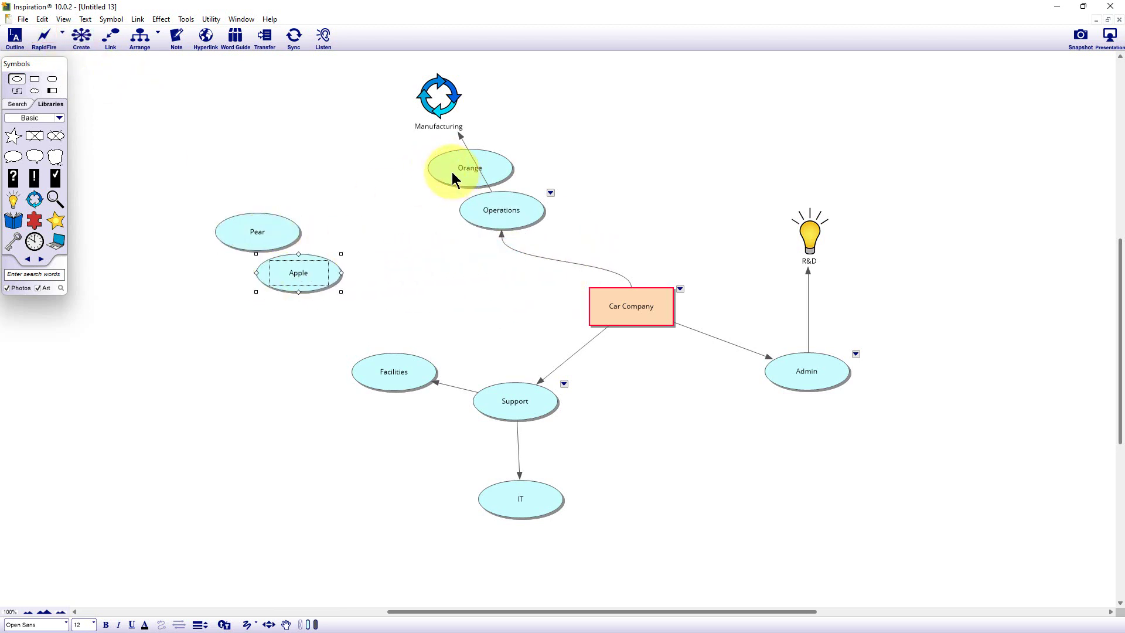
drag(455, 175, 258, 158)
drag(293, 221, 331, 196)
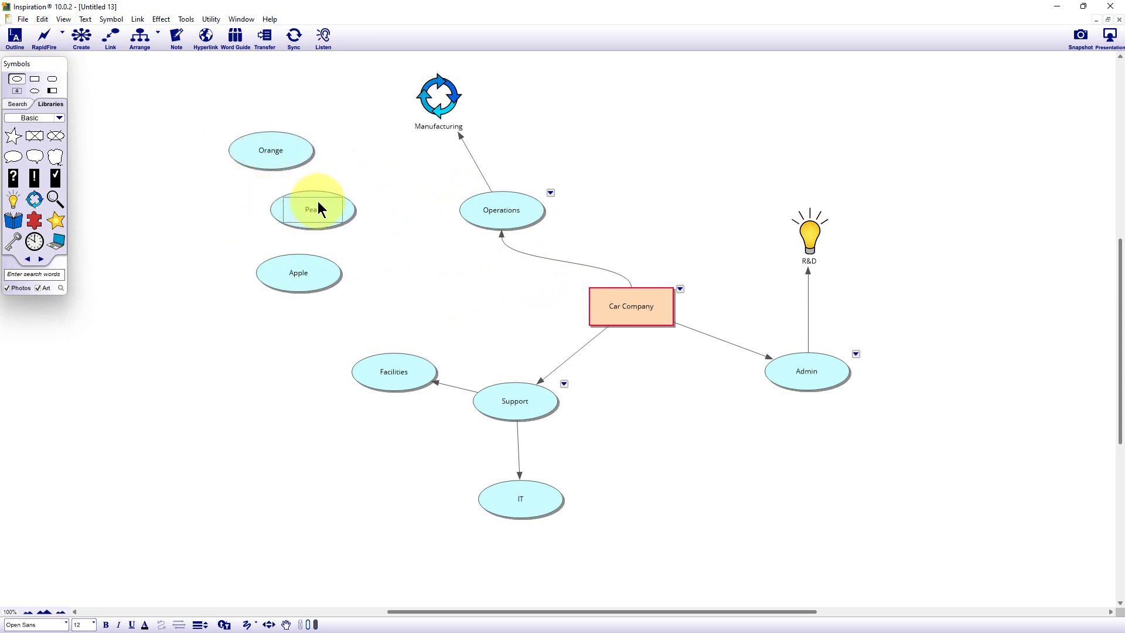
click(278, 217)
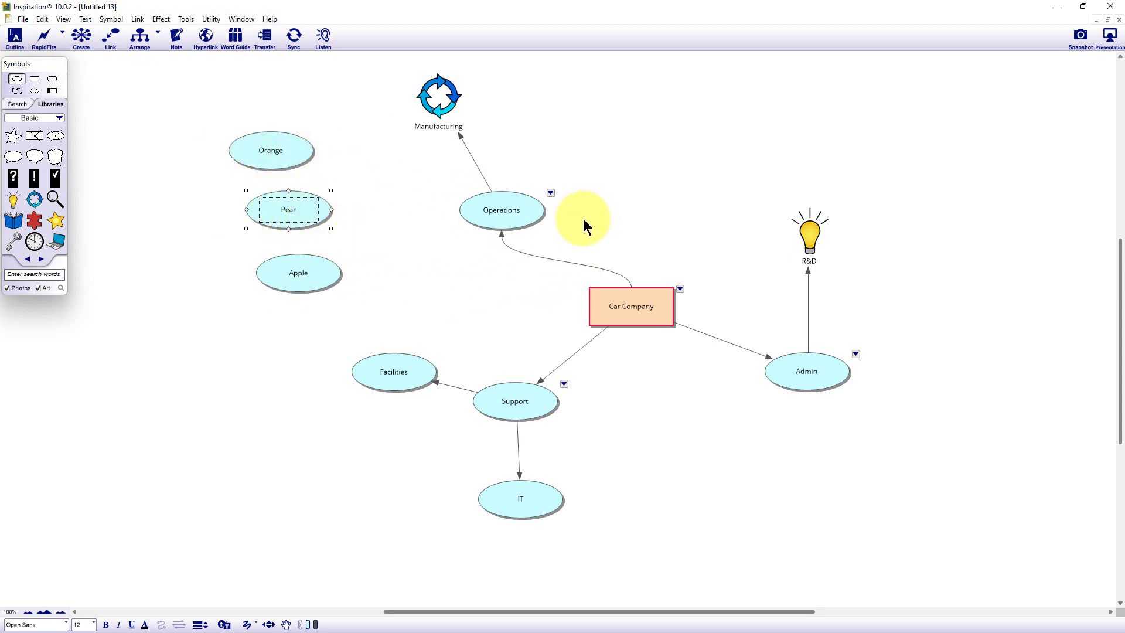
click(390, 372)
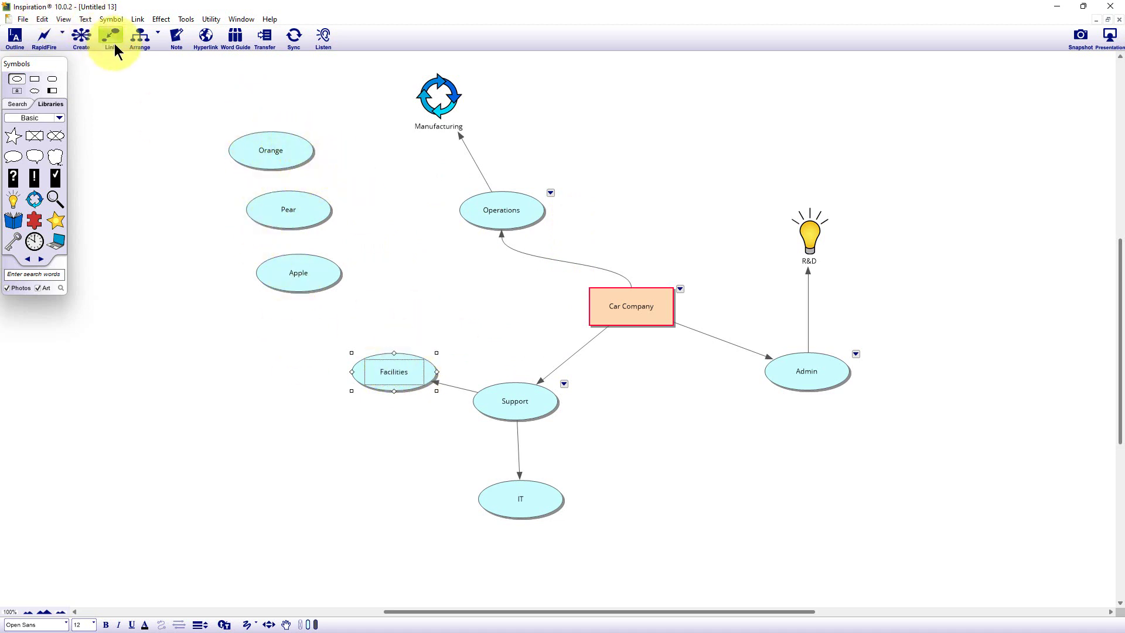
- Link Facilities to Apple, Pear and Orange
drag(111, 41, 304, 278)
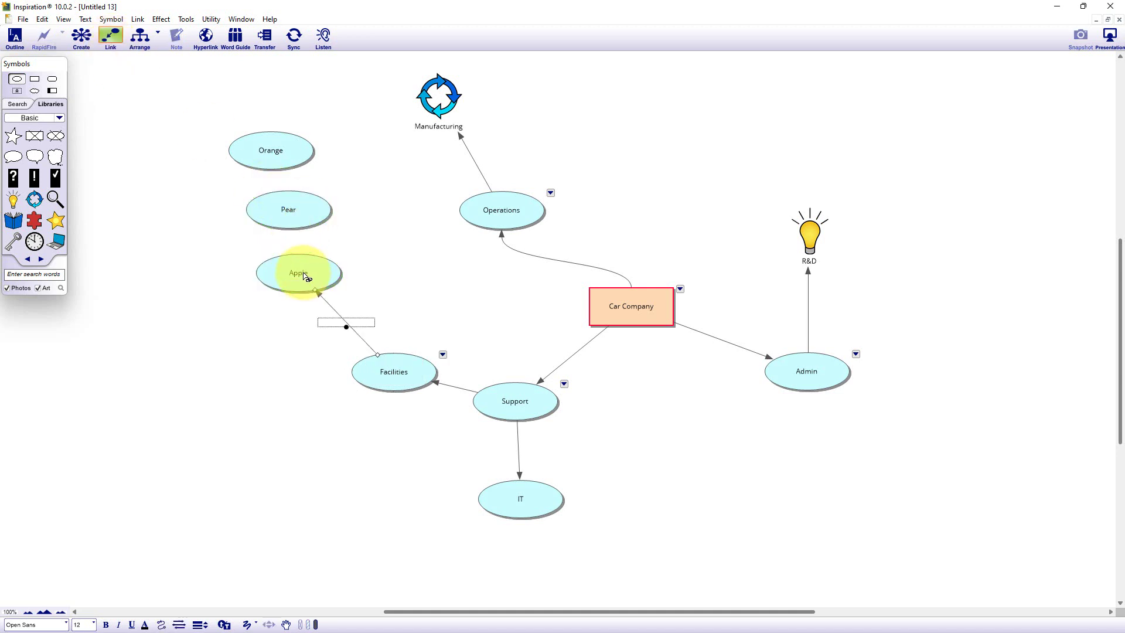
drag(405, 370, 302, 209)
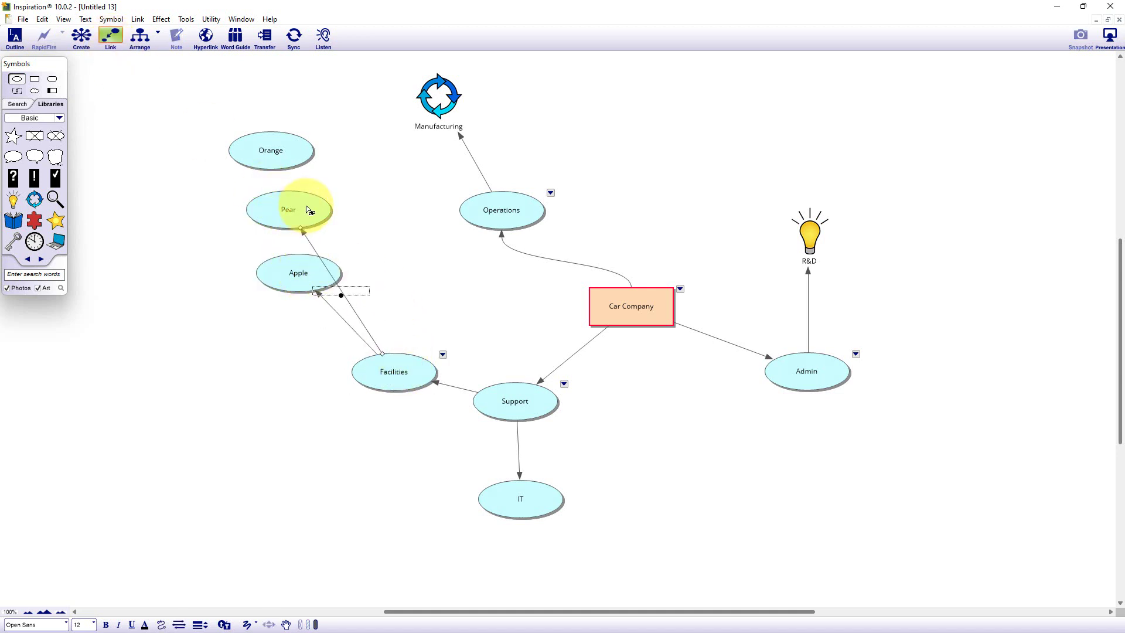
drag(389, 370, 271, 146)
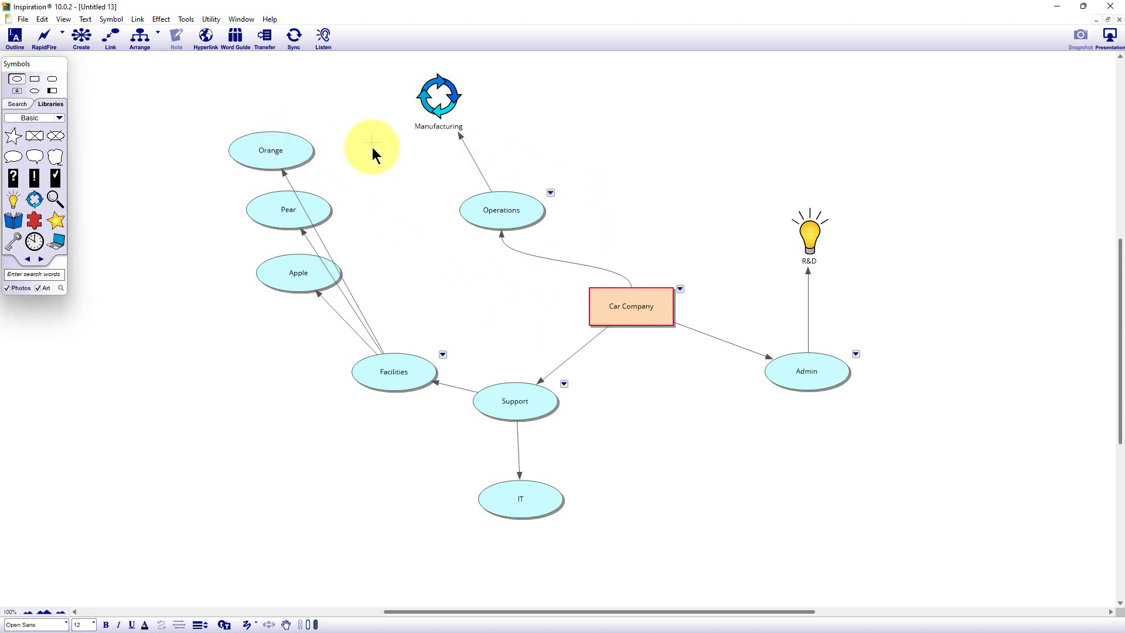
- Reposition Orange, Apple and Pear so they fan out above Facilities
drag(290, 146, 434, 229)
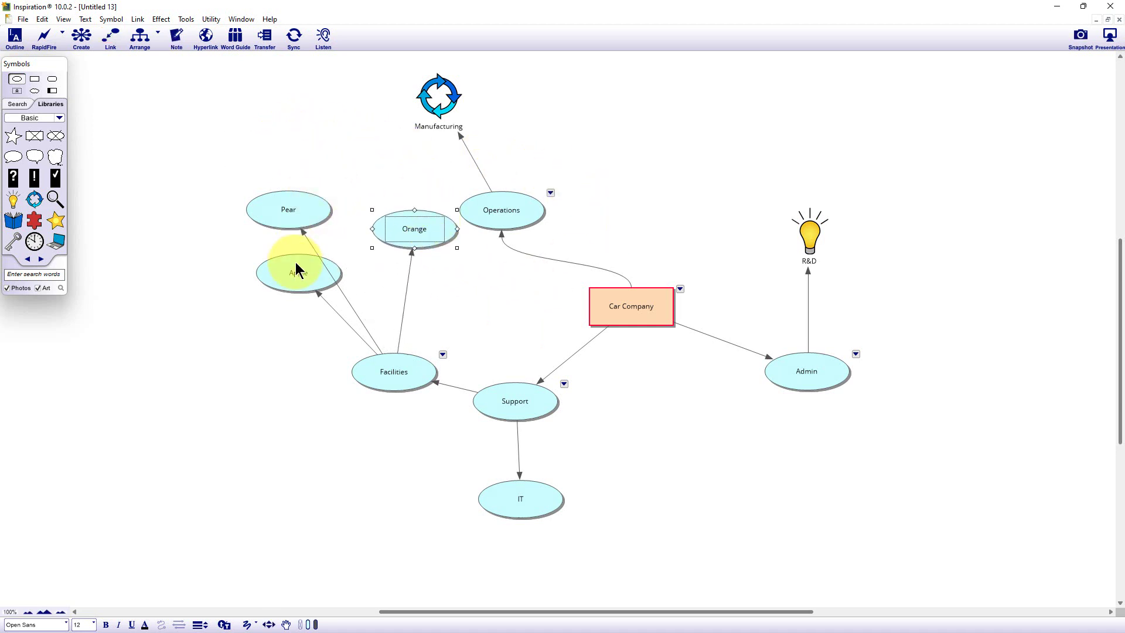
drag(297, 269, 254, 294)
drag(277, 222, 324, 256)
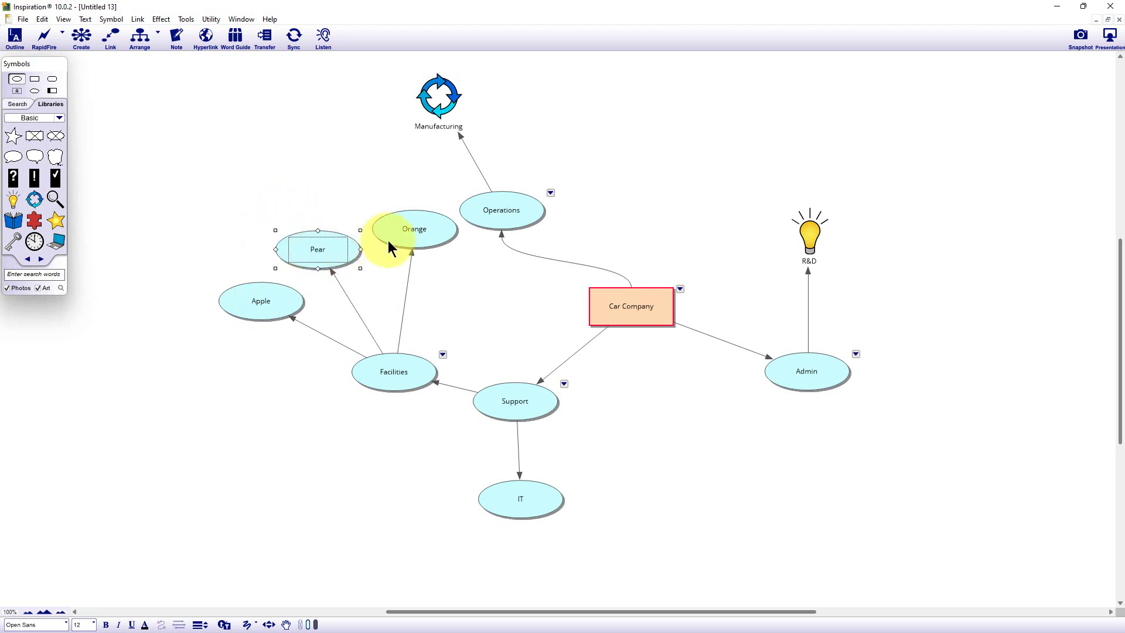
drag(401, 231, 392, 230)
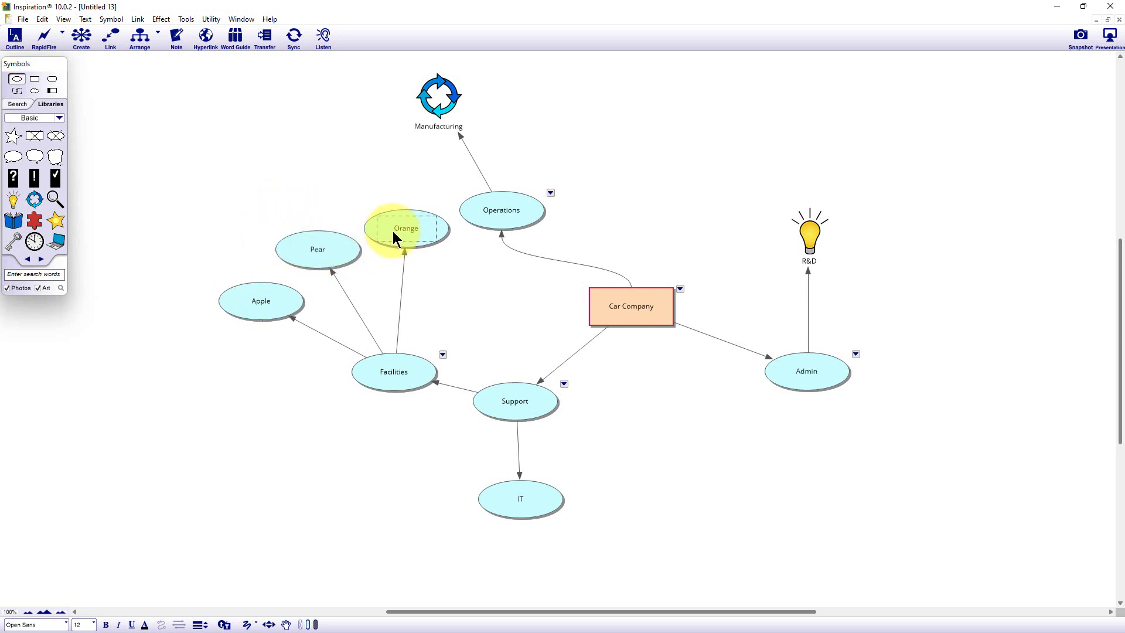
- In Outline view, move Orange between Apple and Pear under Facilities, then return to the diagram
click(22, 38)
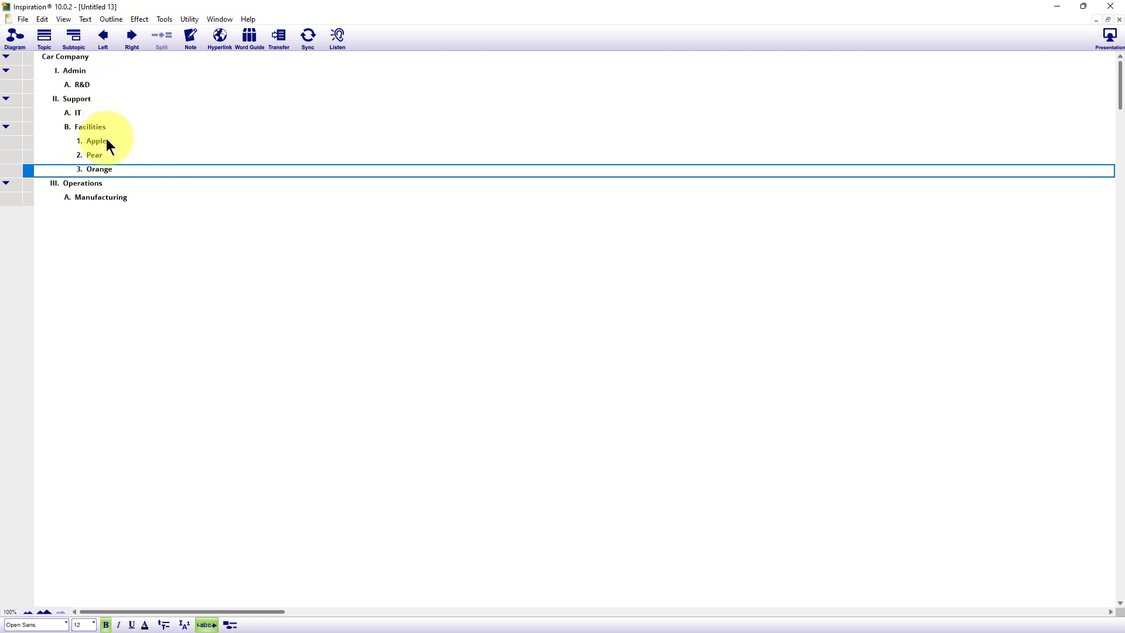
click(105, 170)
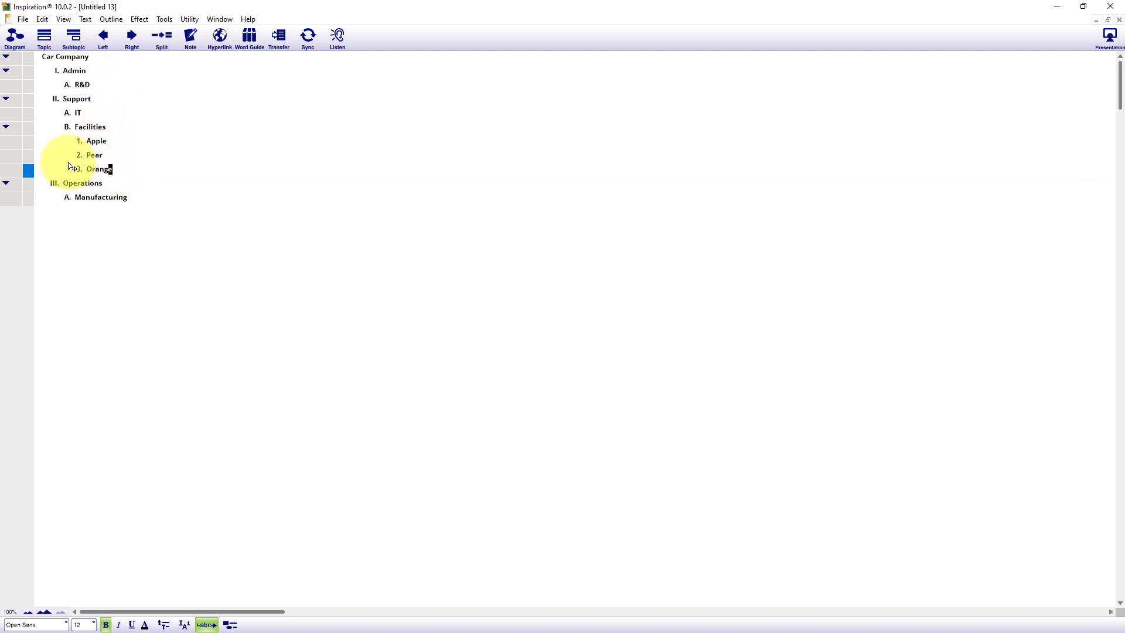
drag(28, 170, 34, 153)
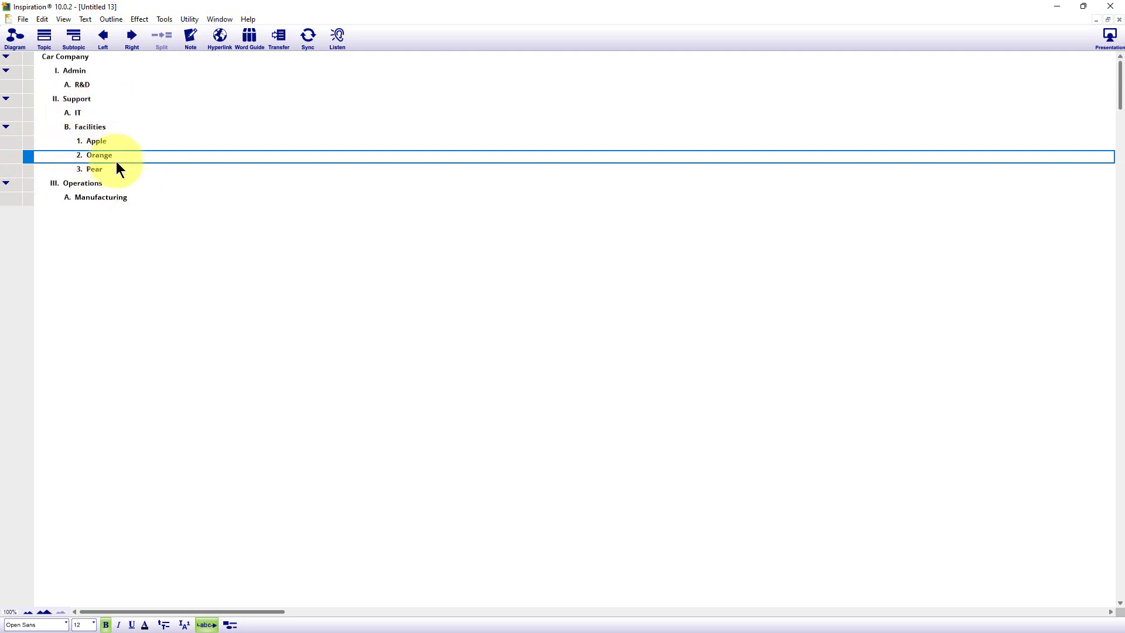
click(22, 48)
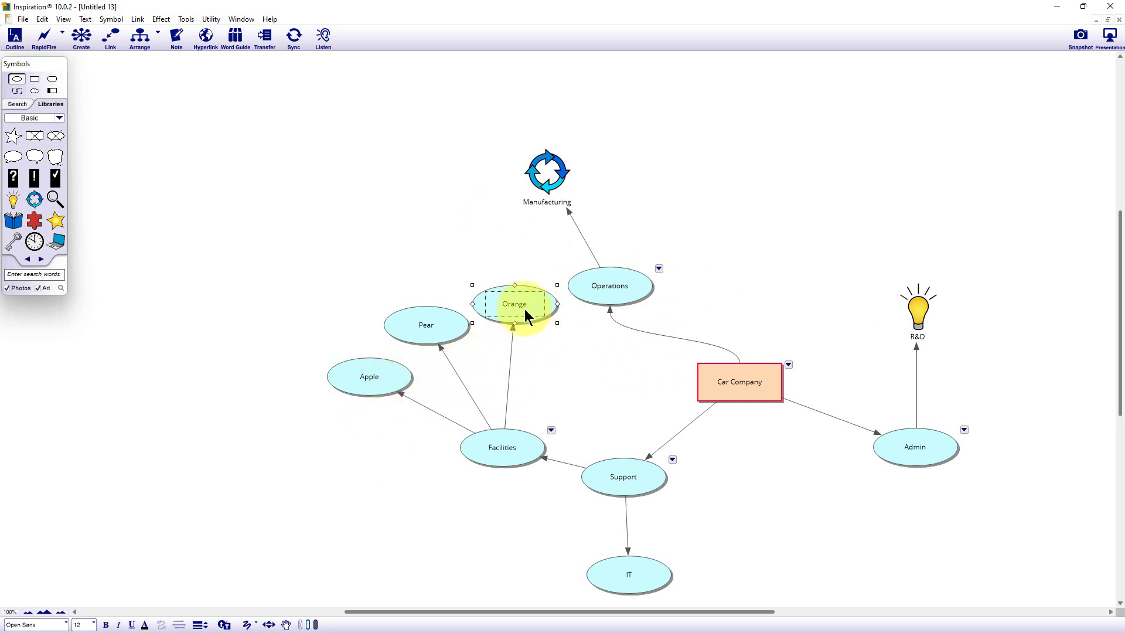
- Shift Pear right and place Orange between Apple and Pear above Facilities
mouse_move(529, 303)
mouse_down()
mouse_move(393, 305)
mouse_move(522, 316)
mouse_up()
drag(407, 301, 437, 336)
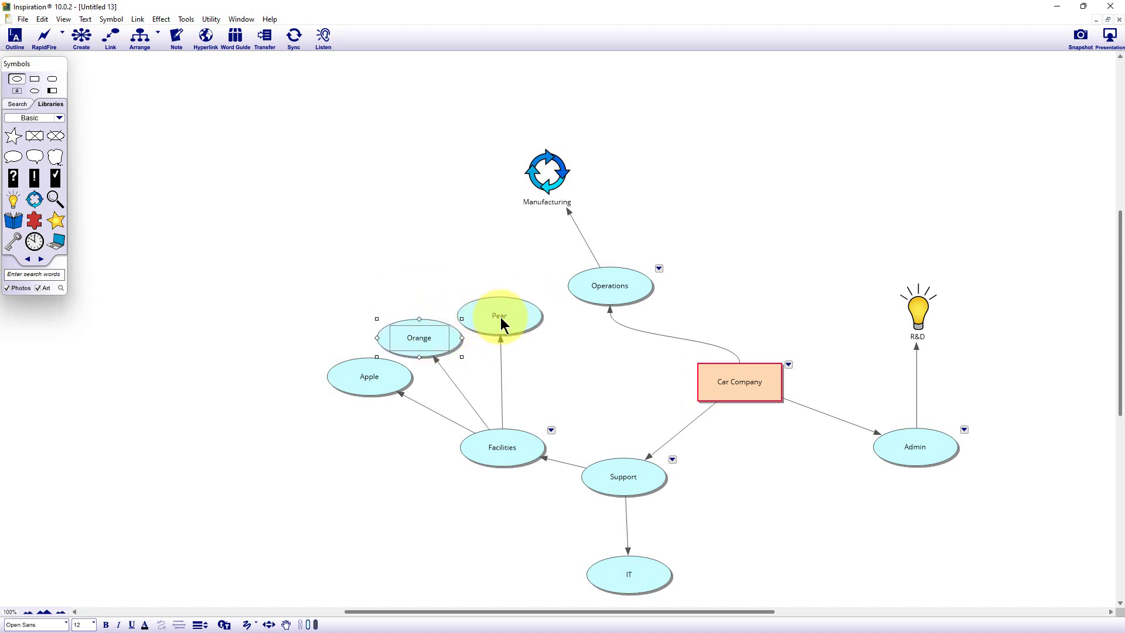
drag(501, 318, 521, 315)
drag(428, 330, 444, 332)
click(472, 311)
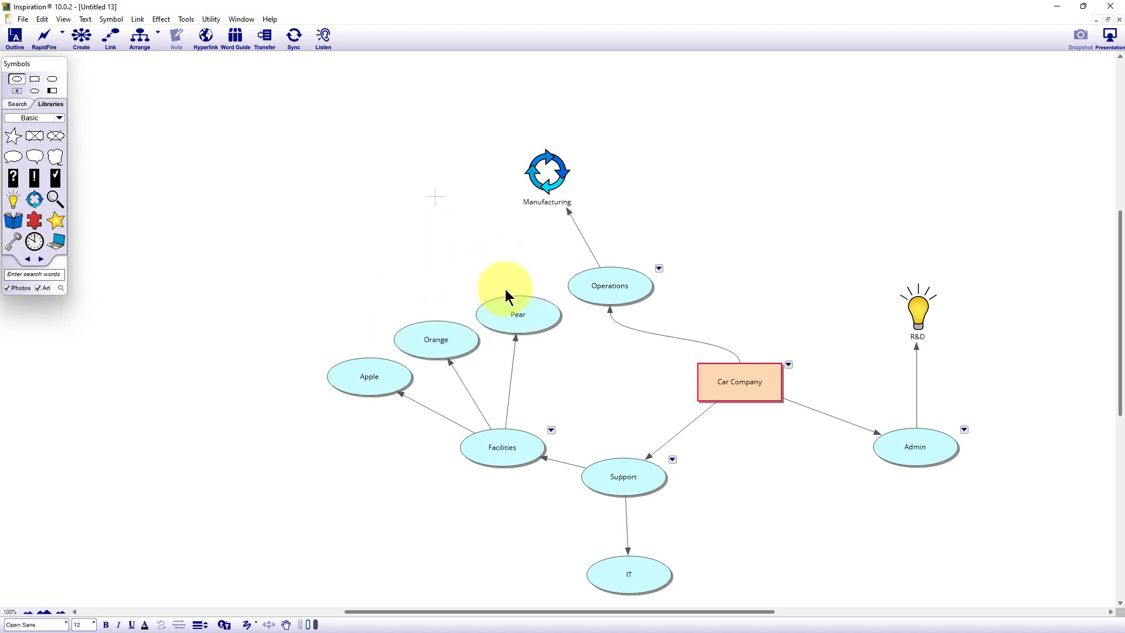
- Save the map via File > Save as Car Company.isf
click(21, 19)
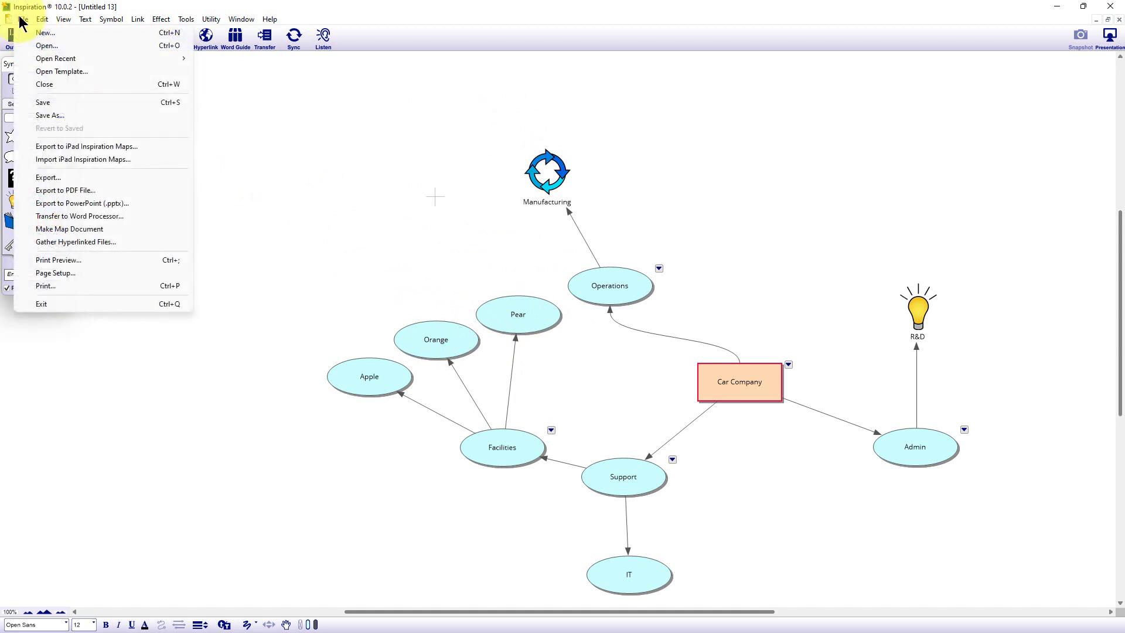
click(43, 104)
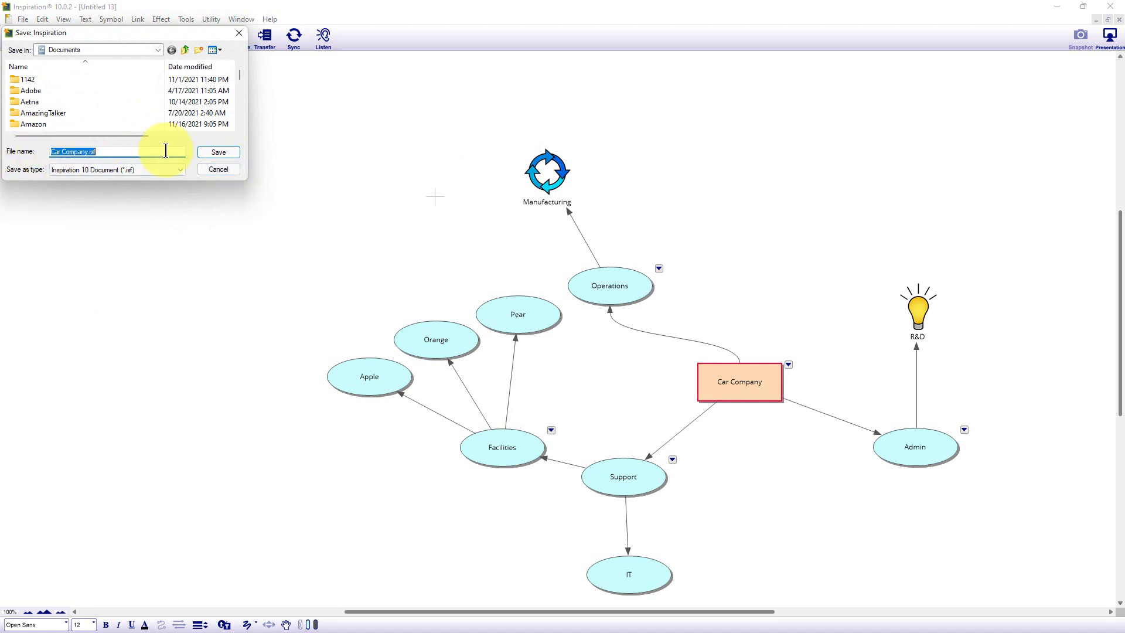
click(232, 153)
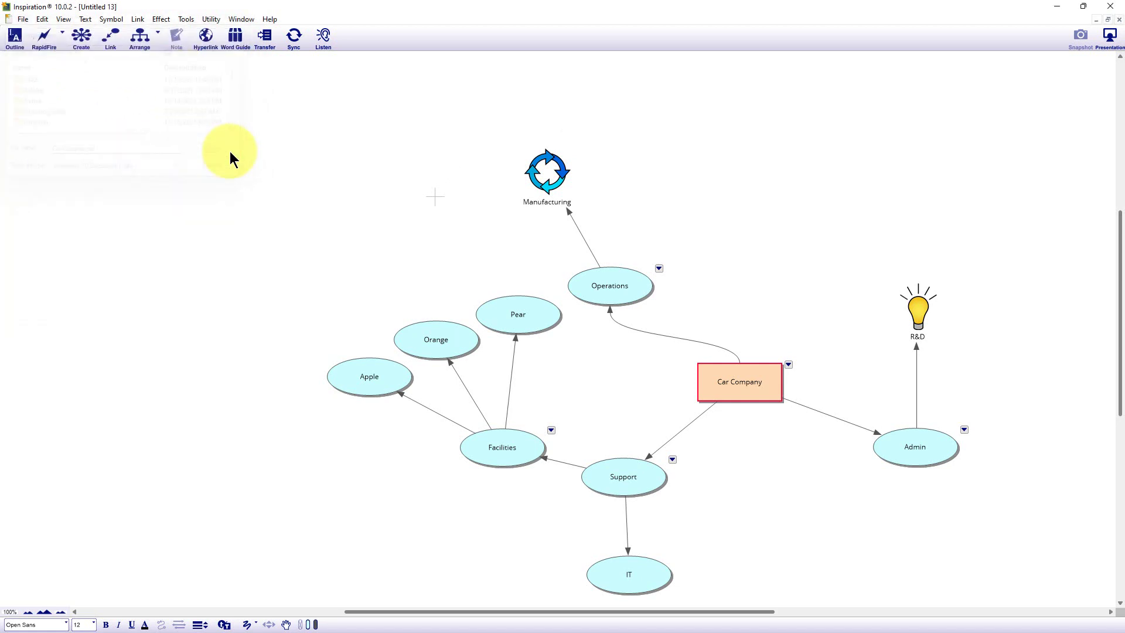
click(262, 36)
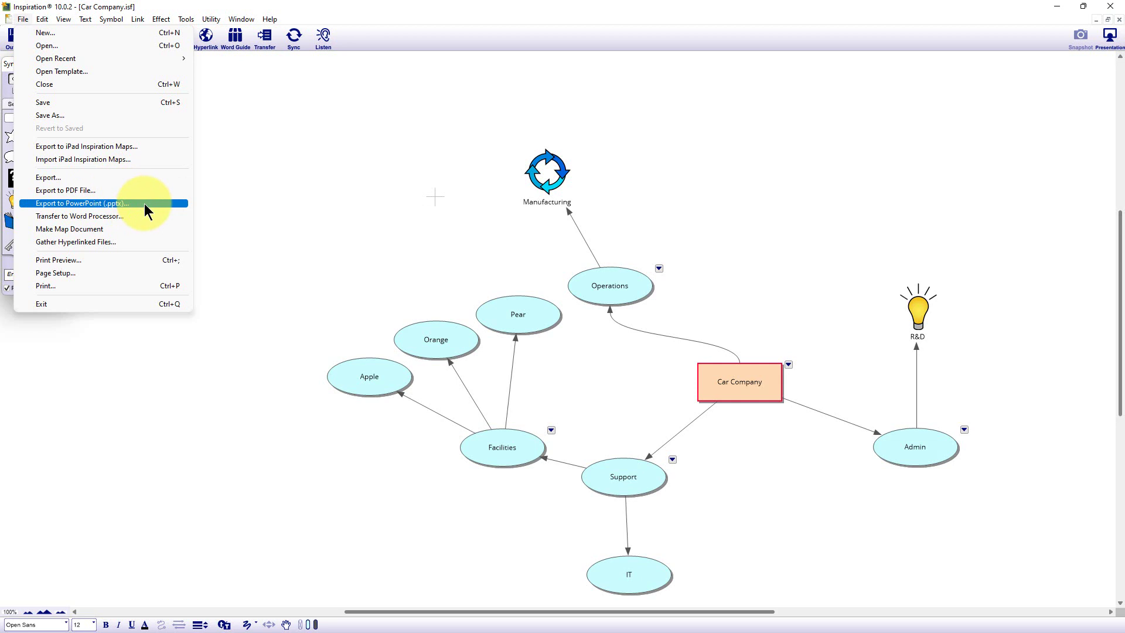
click(406, 165)
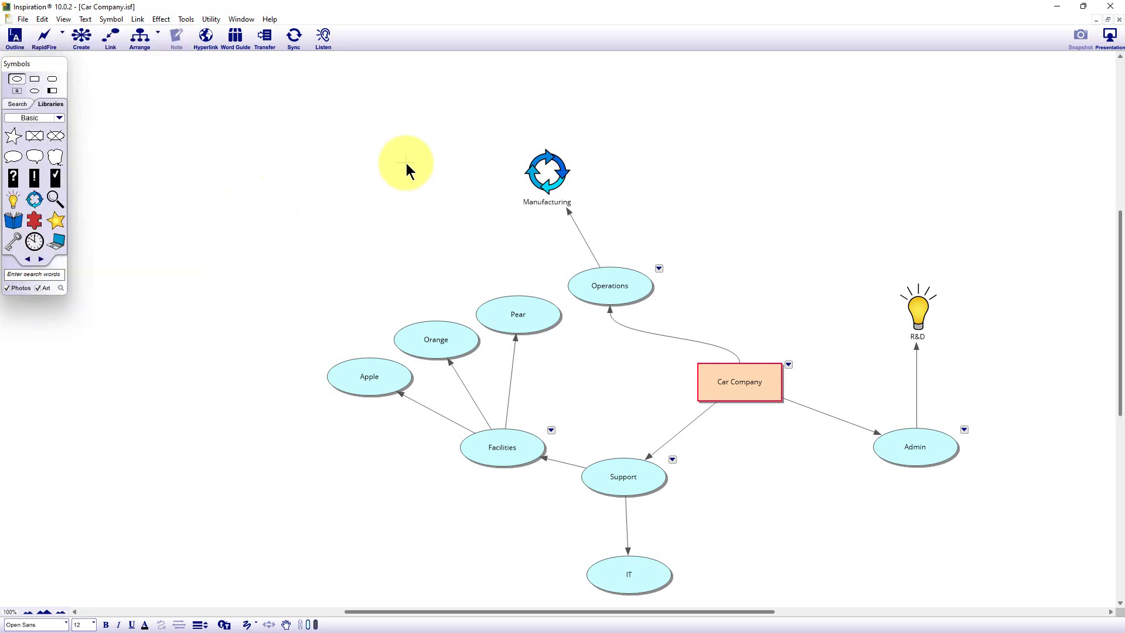